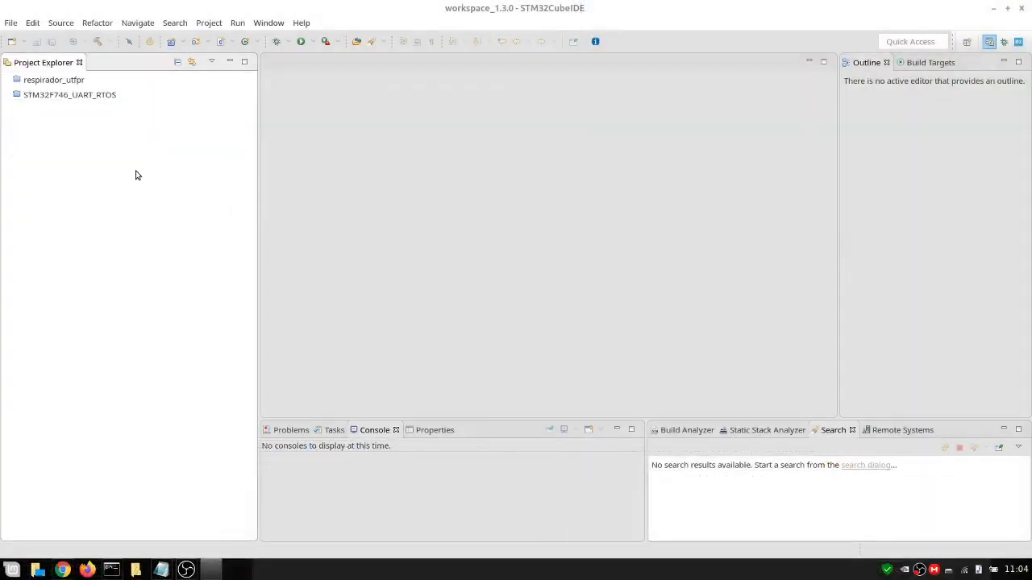
Start creating a new STM32 Project
{"action": "left_click", "coordinate": [10, 23]}
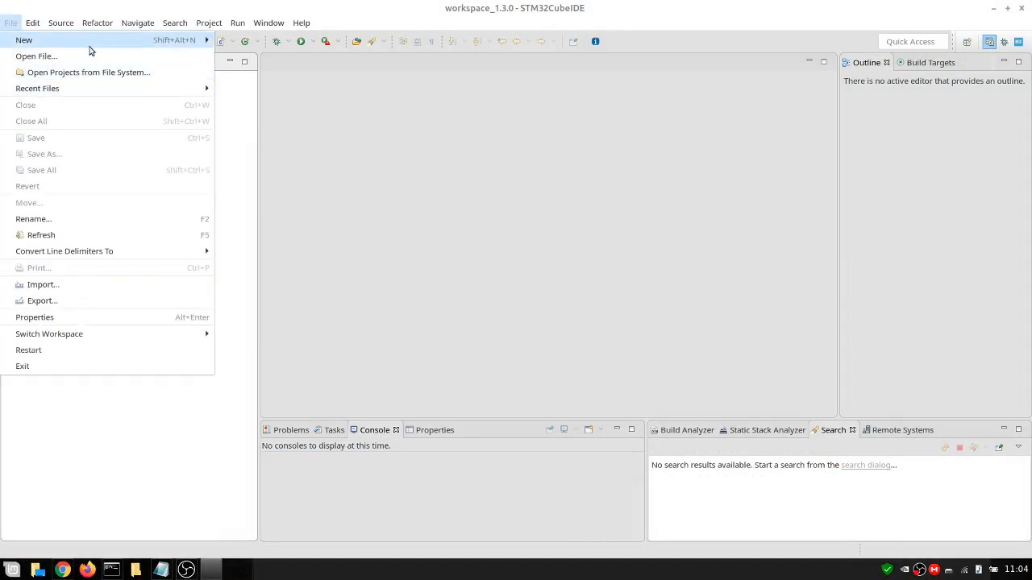
{"action": "mouse_move", "coordinate": [93, 43]}
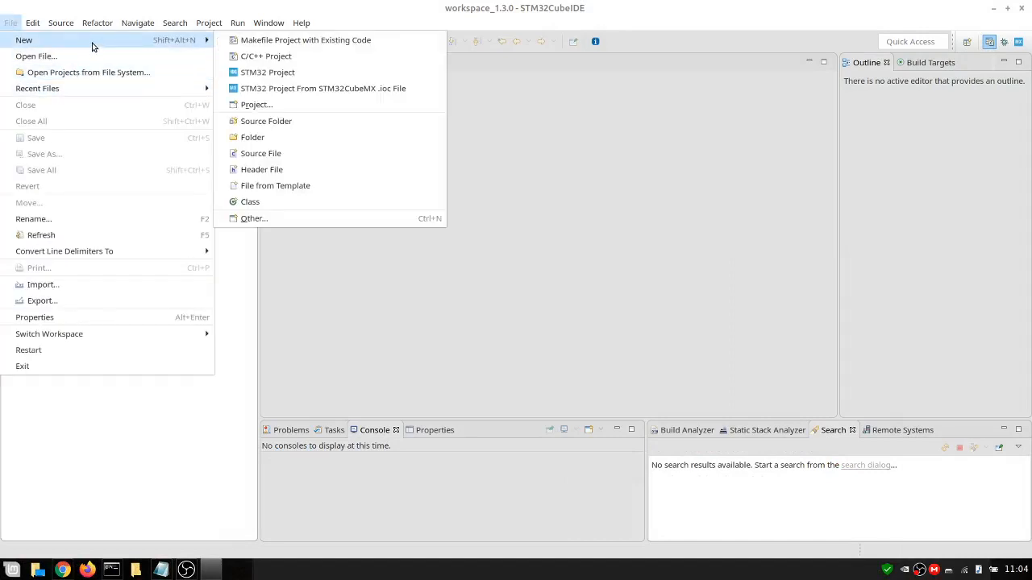
{"action": "left_click", "coordinate": [284, 76]}
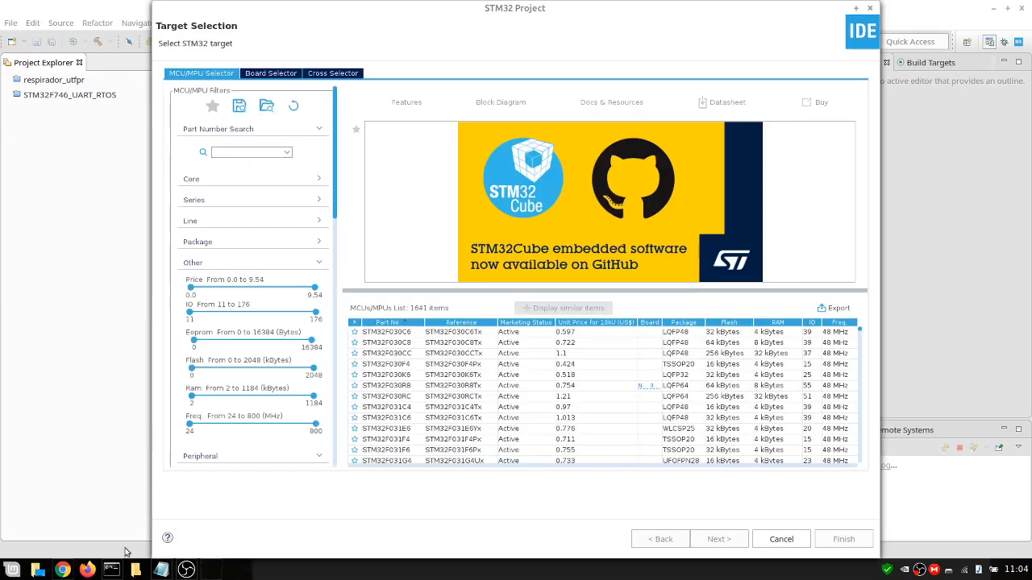
Copy the MCU part number STM32F746NGH6 from the 32F746GDISCOVERY product page in the browser
{"action": "left_click", "coordinate": [62, 570]}
{"action": "scroll", "coordinate": [544, 293], "scroll_direction": "up", "scroll_amount": 3}
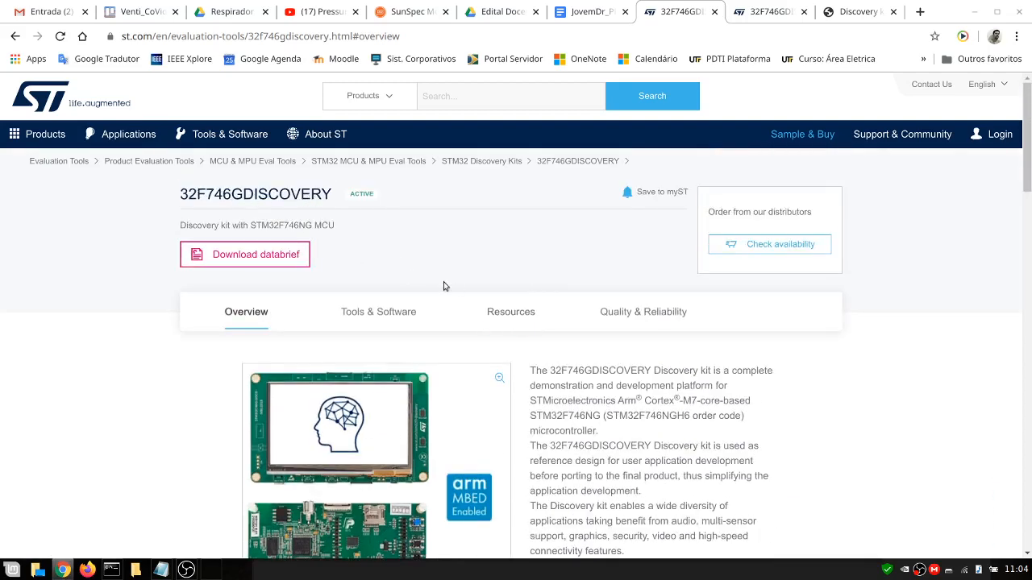
{"action": "scroll", "coordinate": [554, 358], "scroll_direction": "down", "scroll_amount": 2}
{"action": "scroll", "coordinate": [567, 357], "scroll_direction": "up", "scroll_amount": 1}
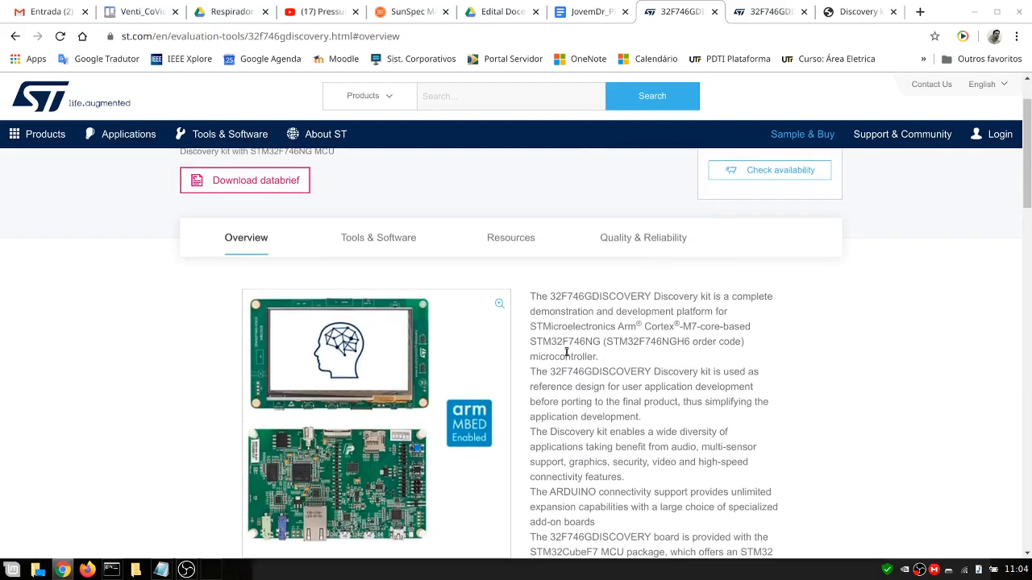
{"action": "scroll", "coordinate": [567, 352], "scroll_direction": "up", "scroll_amount": 1}
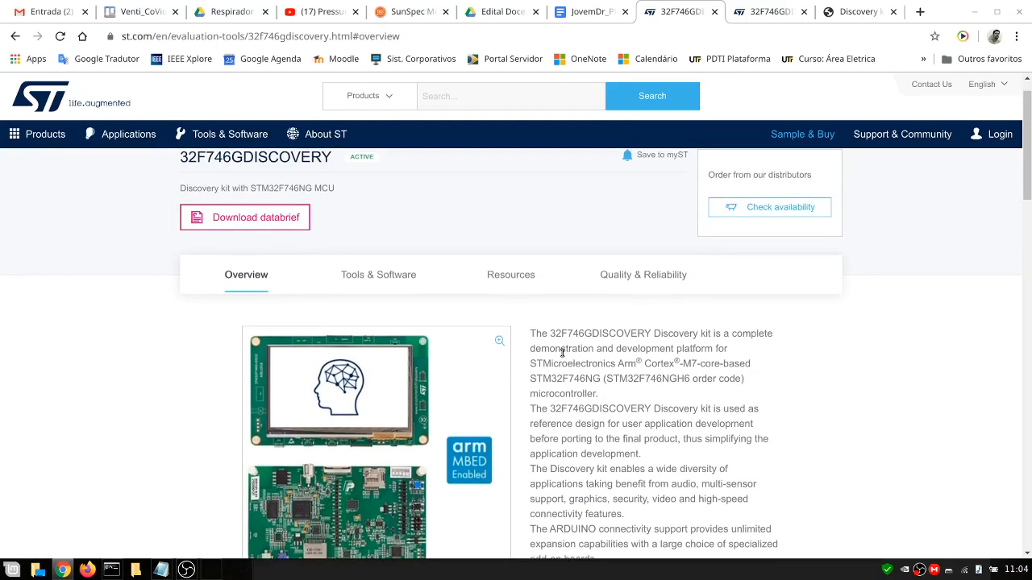
{"action": "scroll", "coordinate": [556, 359], "scroll_direction": "down", "scroll_amount": 3}
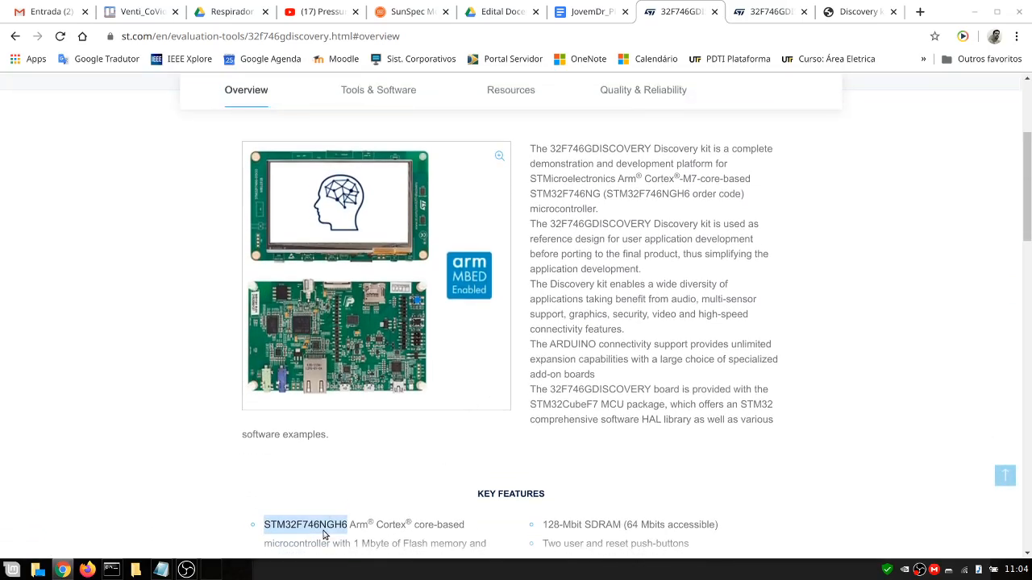
{"action": "double_click", "coordinate": [332, 524]}
{"action": "right_click", "coordinate": [333, 522]}
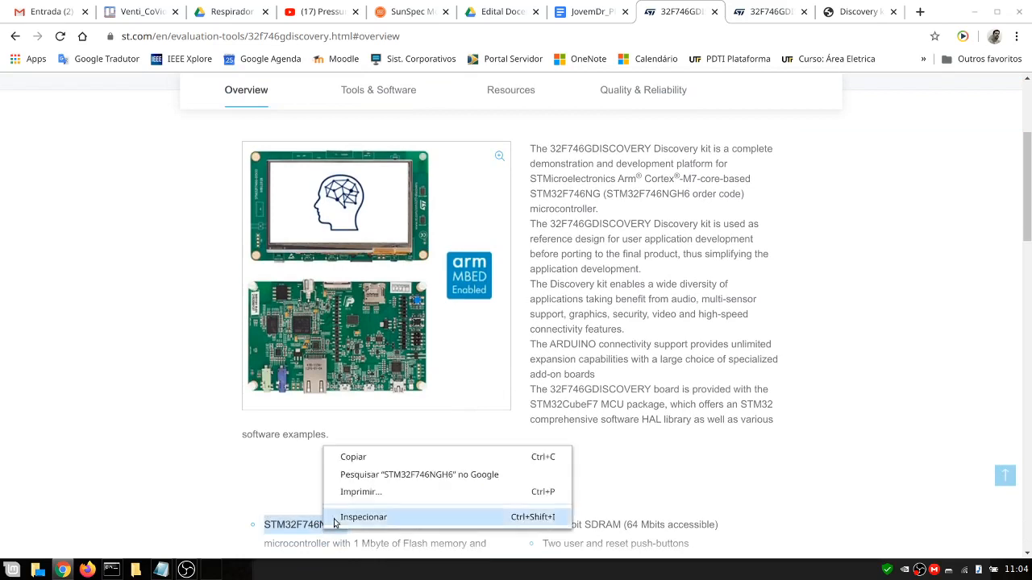
{"action": "left_click", "coordinate": [360, 457]}
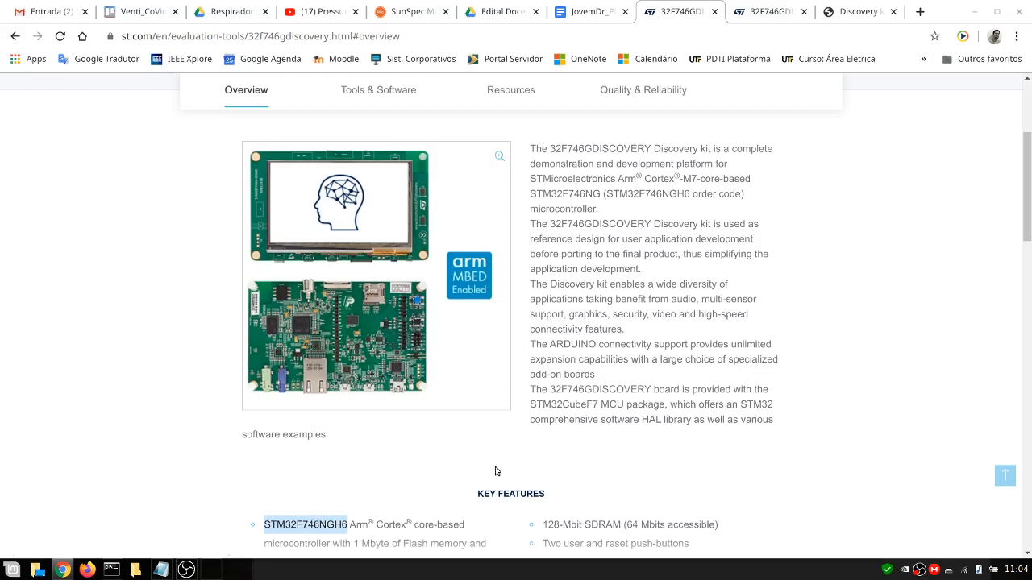
Search the target selector for STM32F746NG, select that MCU and continue to the next page
{"action": "left_click", "coordinate": [212, 570]}
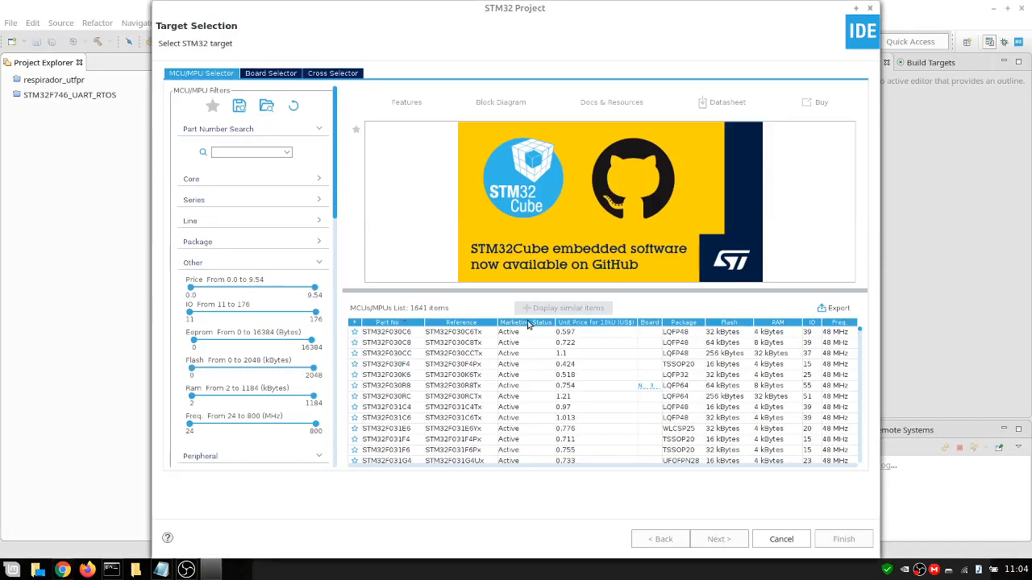
{"action": "key", "text": "ctrl+v"}
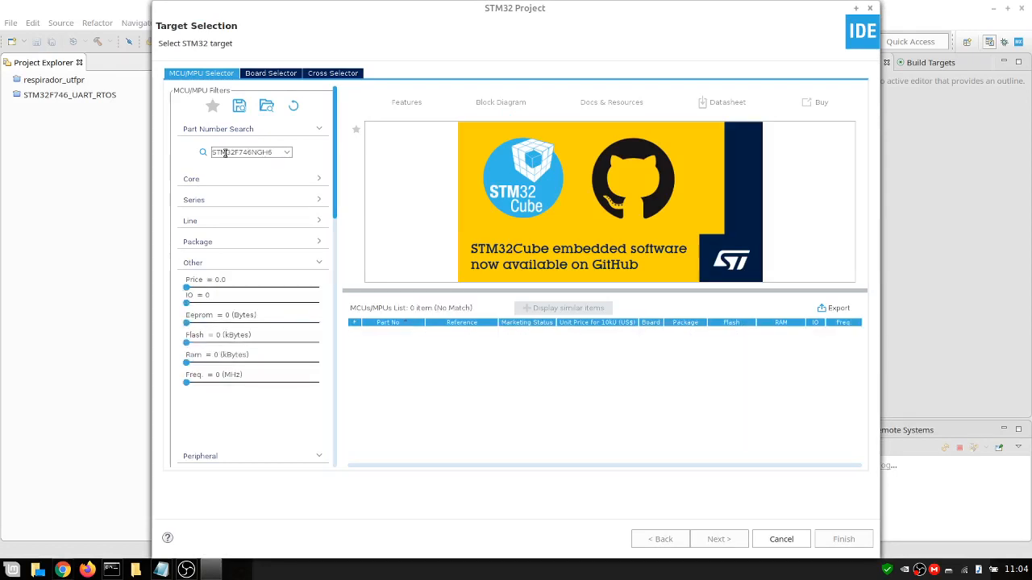
{"action": "key", "text": "BackSpace"}
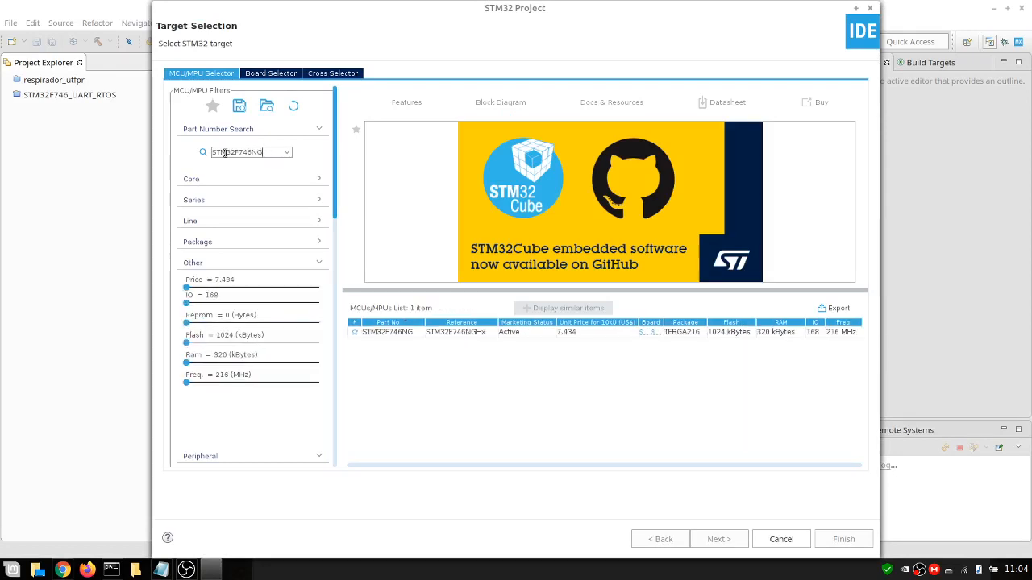
{"action": "left_click", "coordinate": [392, 338]}
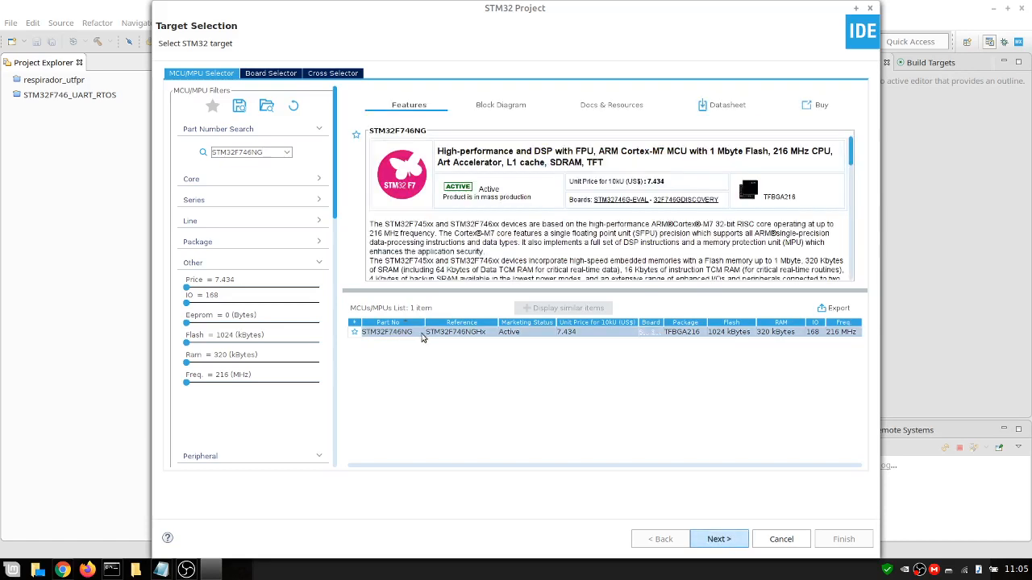
{"action": "left_click", "coordinate": [724, 540]}
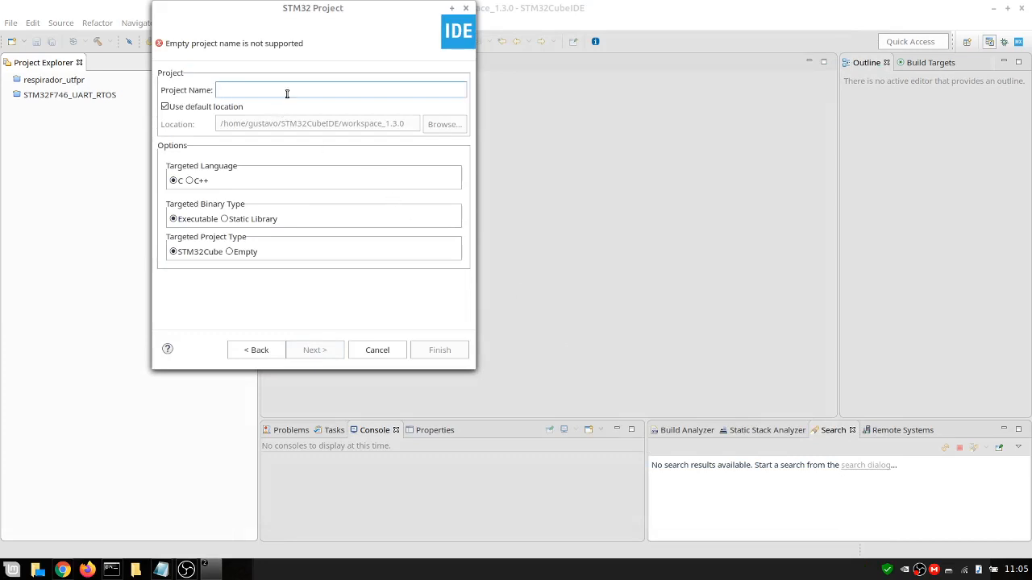
Name the project projeto_teste, finish the wizard and open the associated STM32CubeMX perspective
{"action": "type", "text": "proje"}
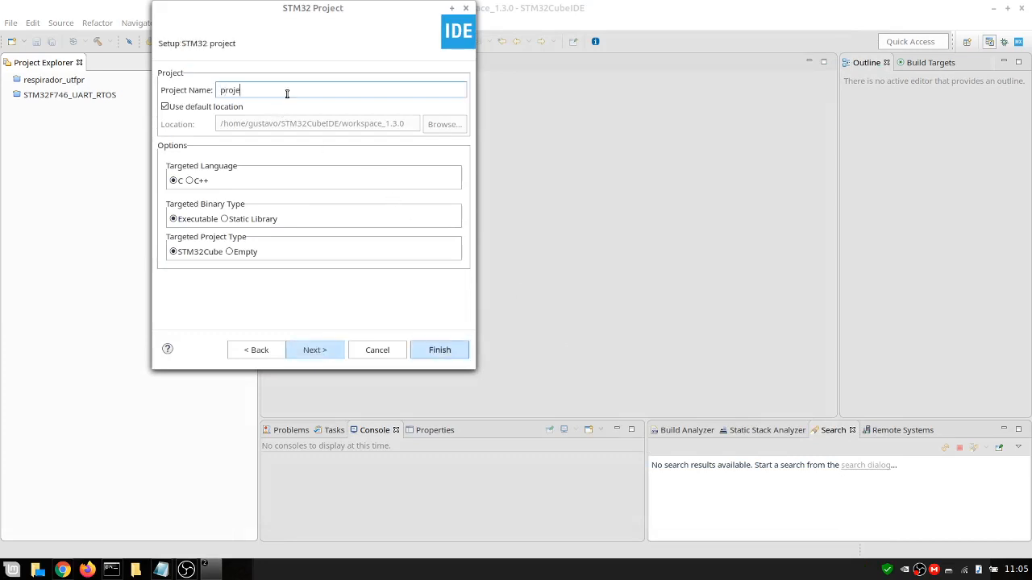
{"action": "type", "text": "to_teste"}
{"action": "left_click", "coordinate": [323, 350]}
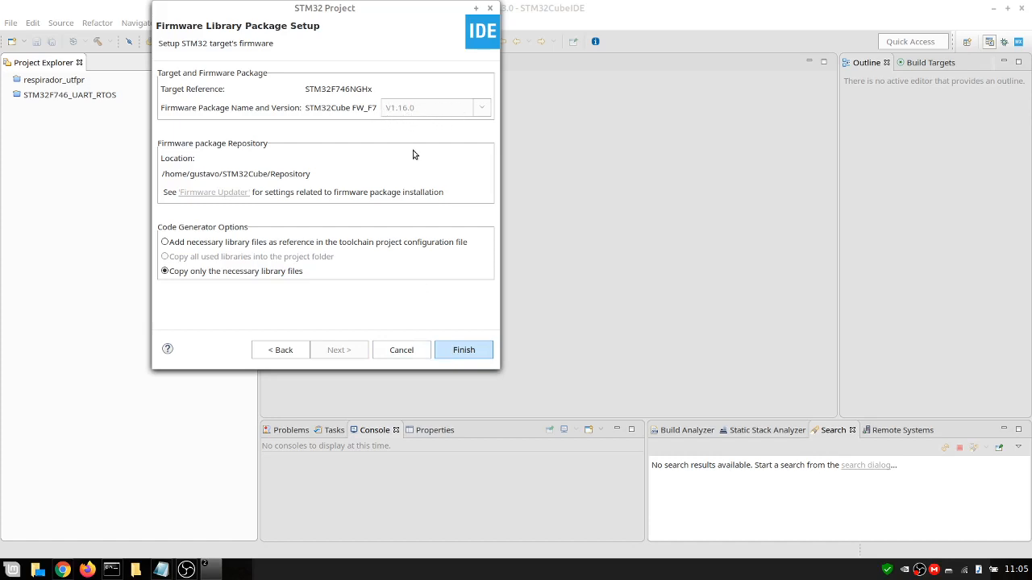
{"action": "left_click", "coordinate": [464, 350]}
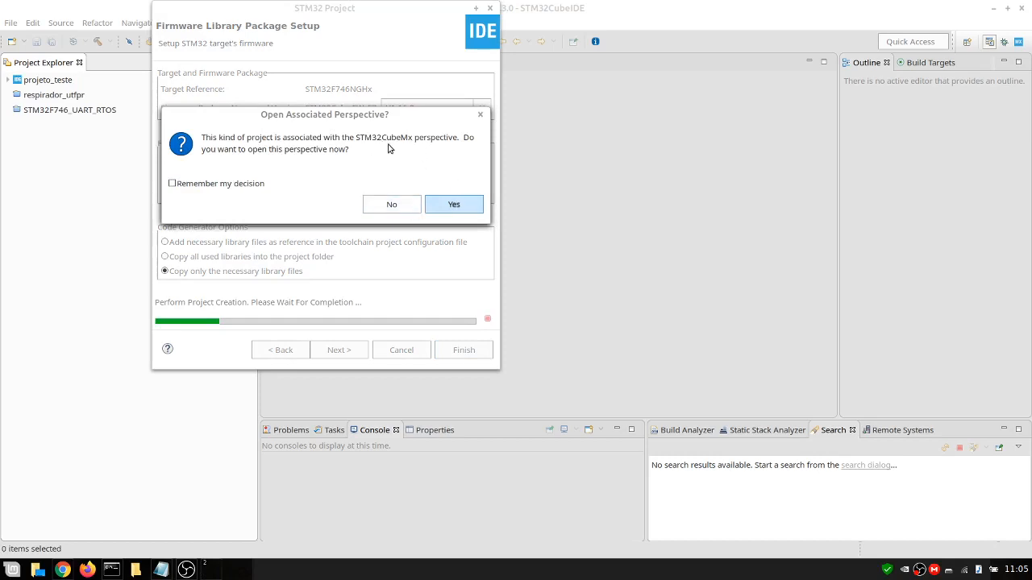
{"action": "left_click", "coordinate": [454, 205]}
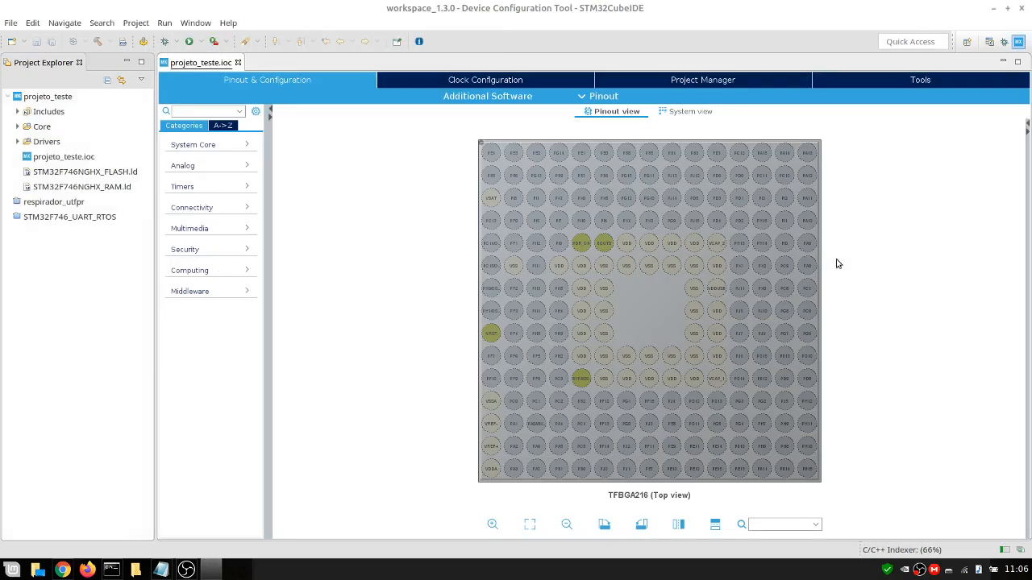
Set the RCC High Speed Clock (HSE) to Crystal/Ceramic Resonator
{"action": "left_click", "coordinate": [246, 295]}
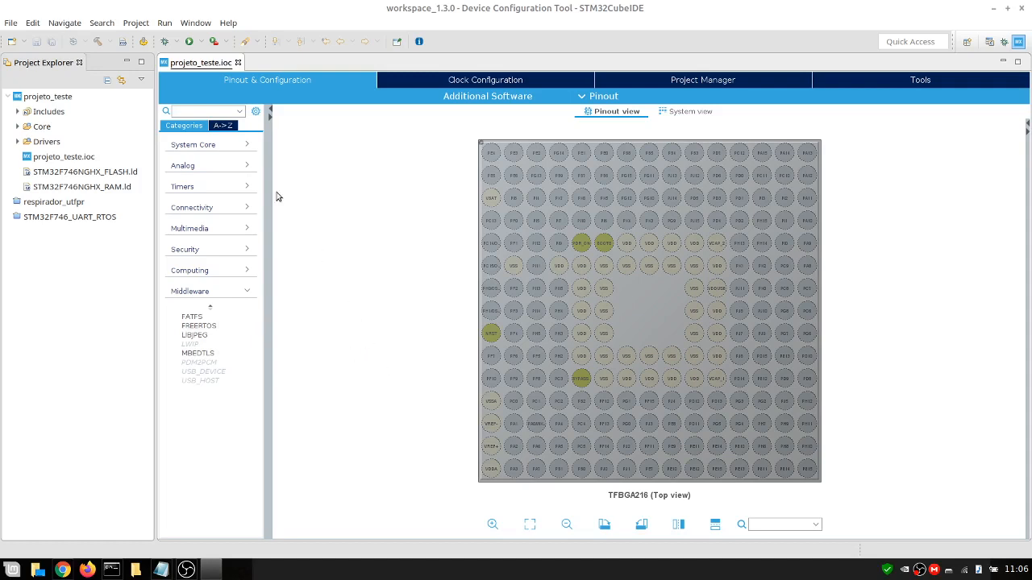
{"action": "left_click", "coordinate": [246, 148]}
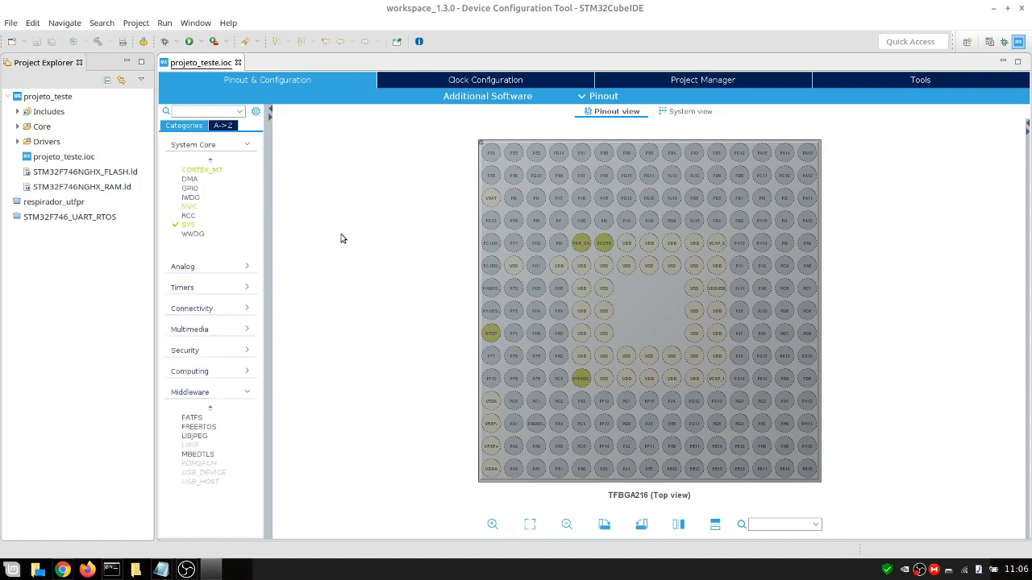
{"action": "left_click", "coordinate": [192, 217]}
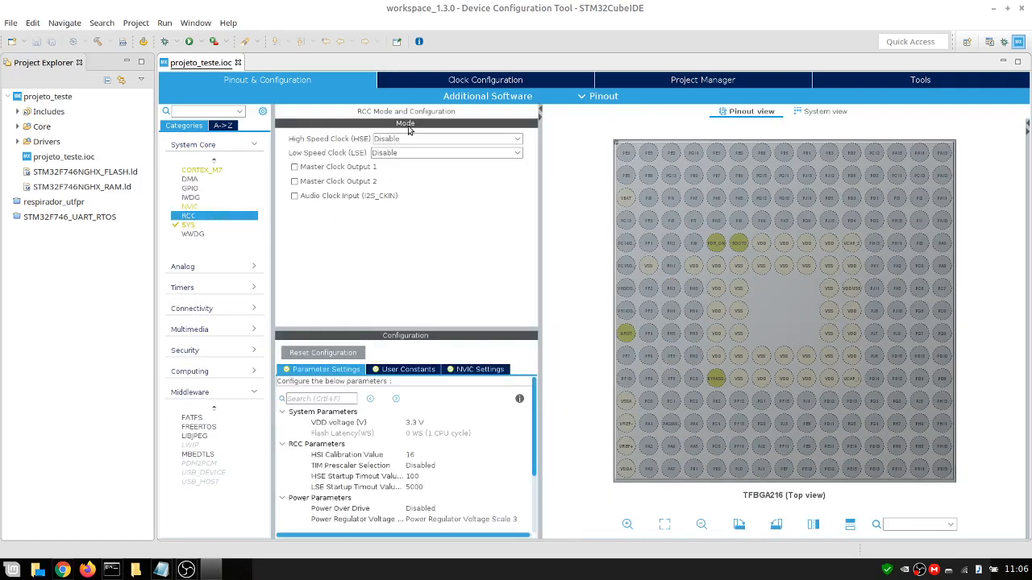
{"action": "left_click", "coordinate": [399, 140]}
{"action": "left_click", "coordinate": [421, 170]}
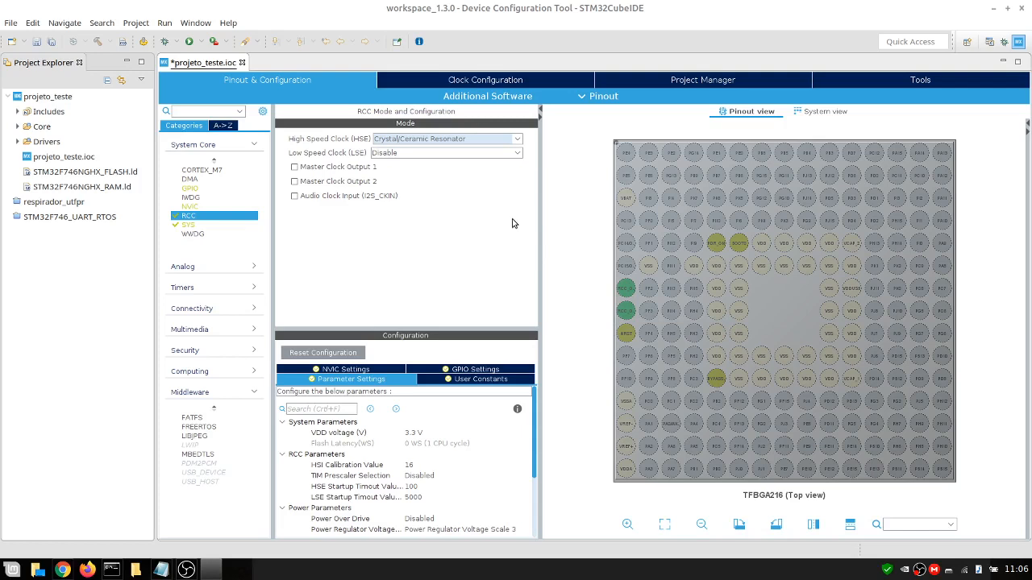
In the clock configuration, select HSE as the PLL source and PLLCLK as the system clock
{"action": "left_click", "coordinate": [490, 84]}
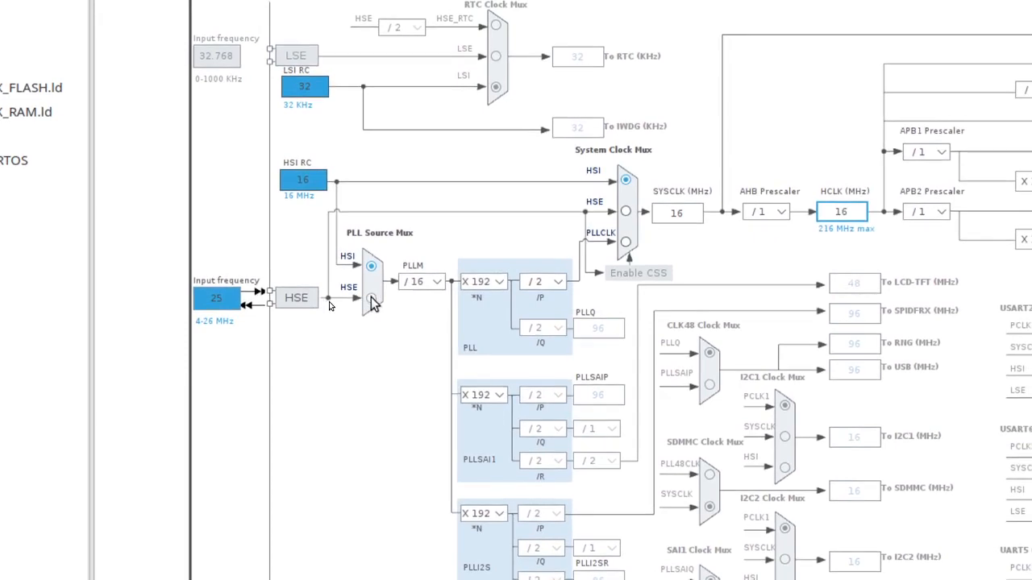
{"action": "left_click", "coordinate": [372, 300]}
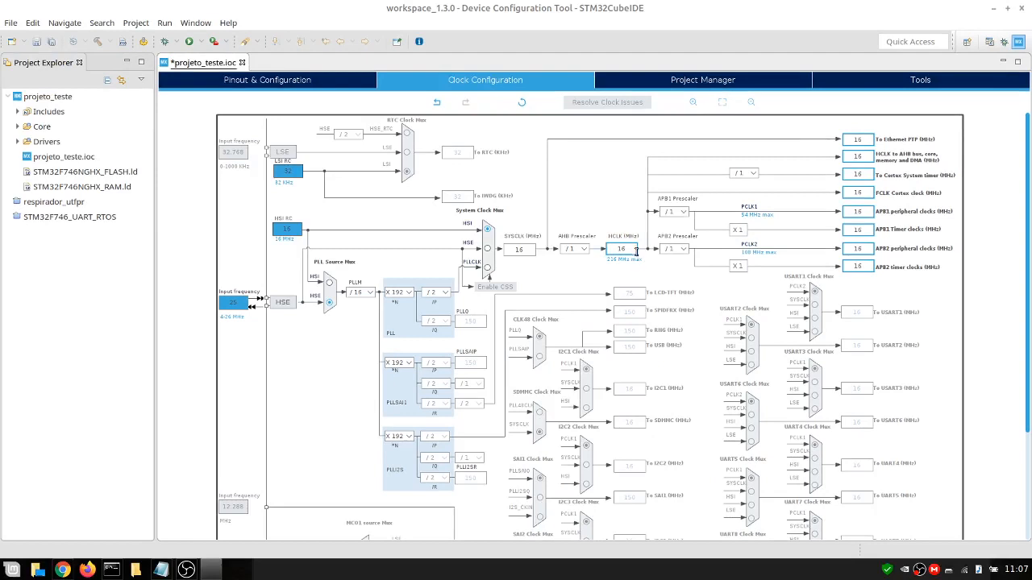
{"action": "left_click_drag", "start_coordinate": [608, 253], "coordinate": [566, 252]}
{"action": "type", "text": "2"}
{"action": "left_click", "coordinate": [488, 268]}
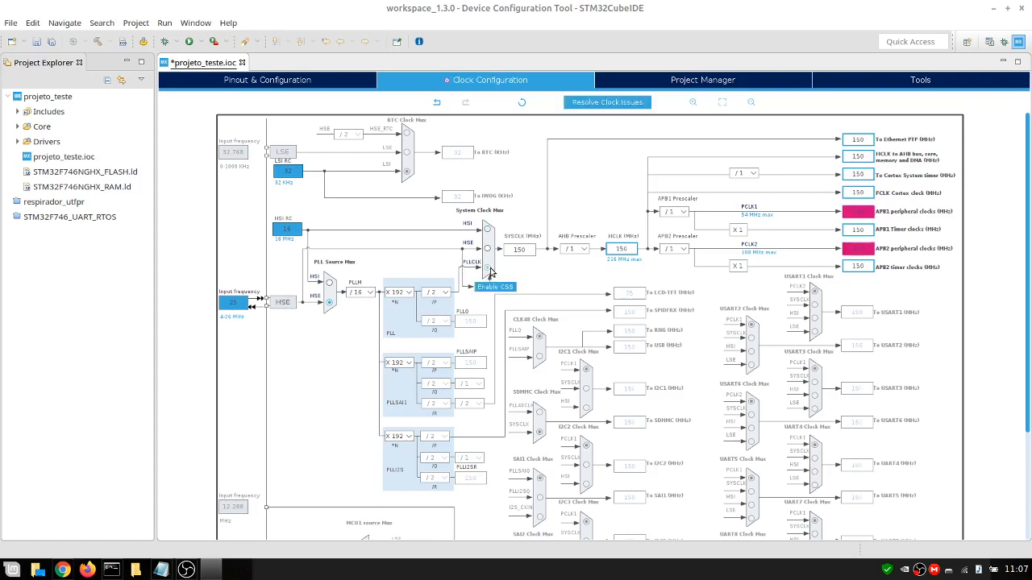
Set the HCLK frequency to 216 MHz
{"action": "double_click", "coordinate": [623, 248]}
{"action": "type", "text": "21"}
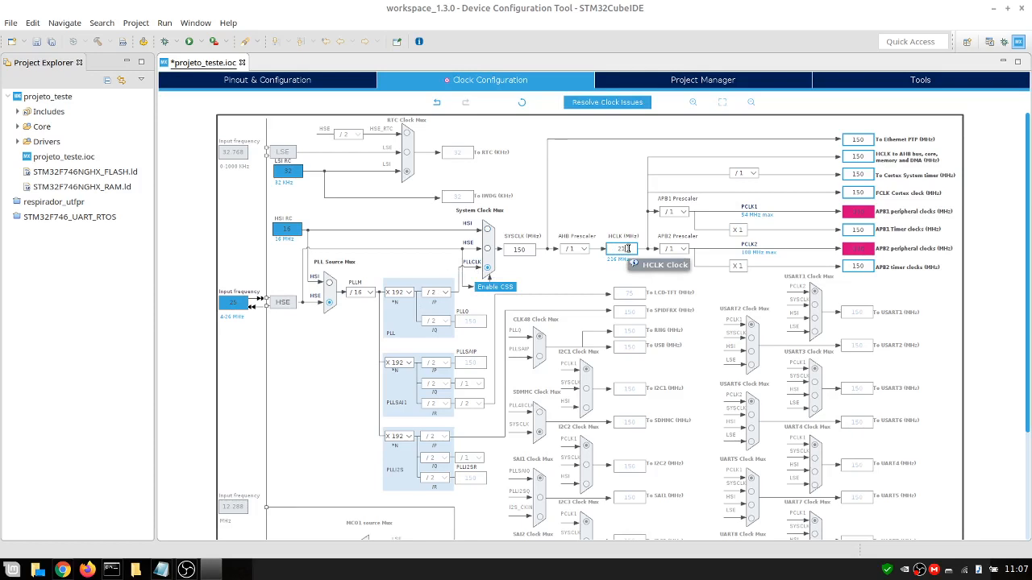
{"action": "type", "text": "6"}
{"action": "key", "text": "Return"}
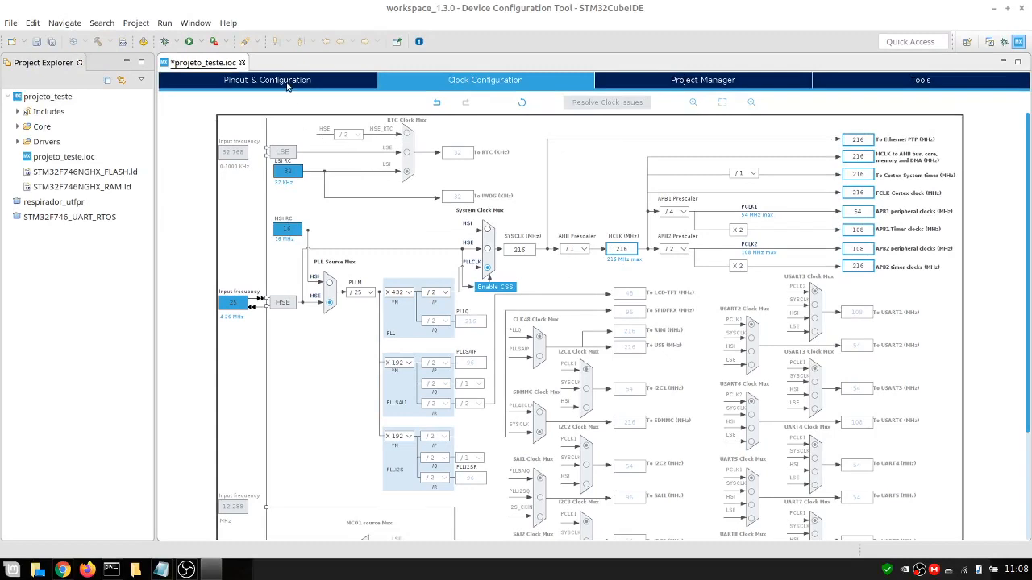
Enable the FREERTOS middleware with the CMSIS_V2 interface
{"action": "left_click", "coordinate": [288, 83]}
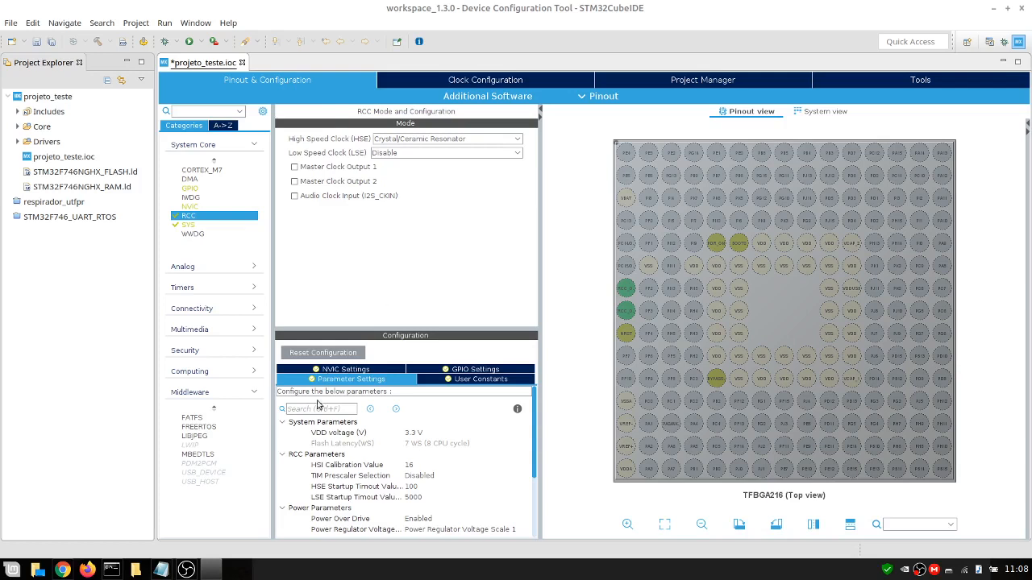
{"action": "left_click", "coordinate": [212, 428]}
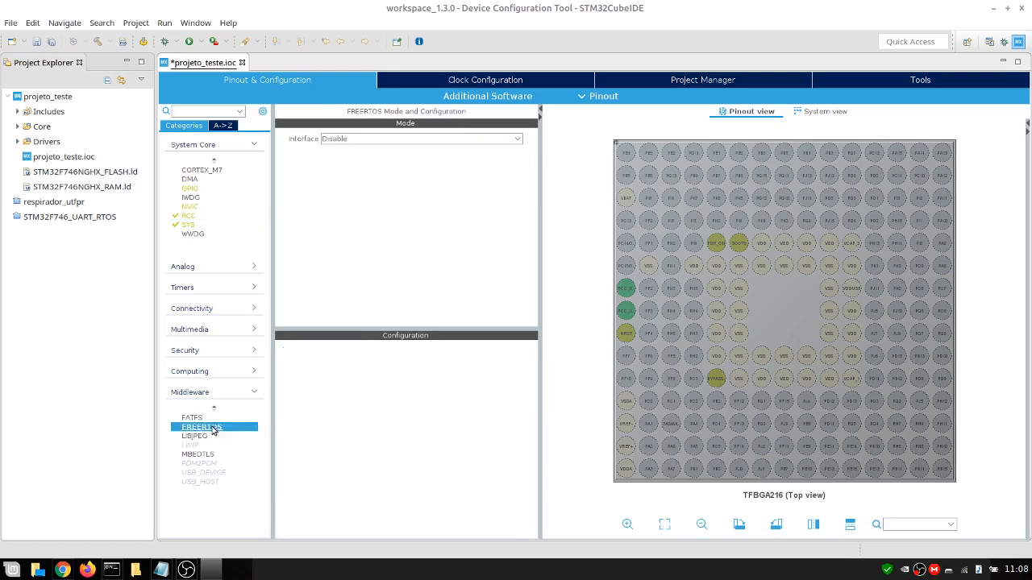
{"action": "left_click", "coordinate": [464, 144]}
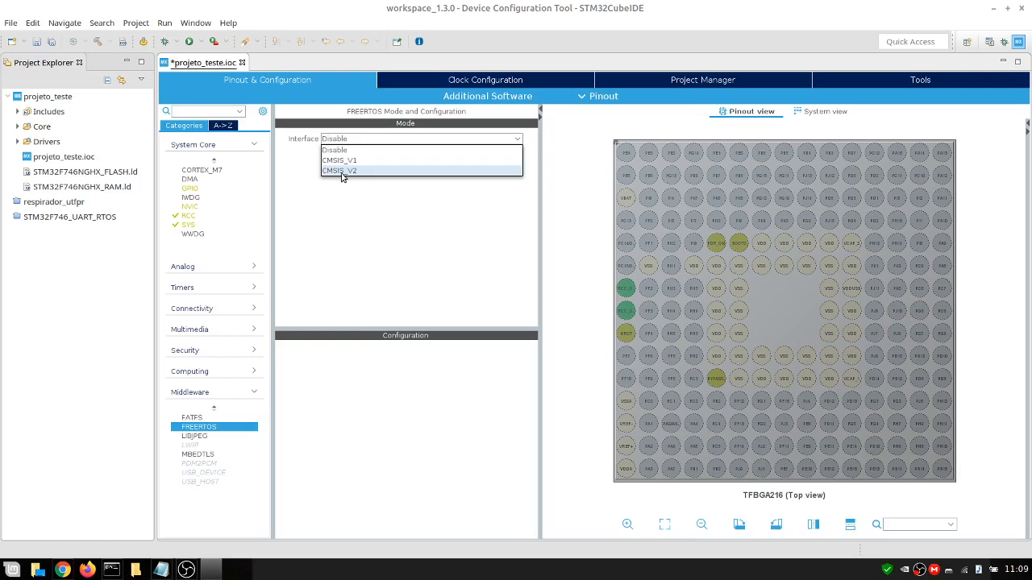
{"action": "left_click", "coordinate": [341, 171]}
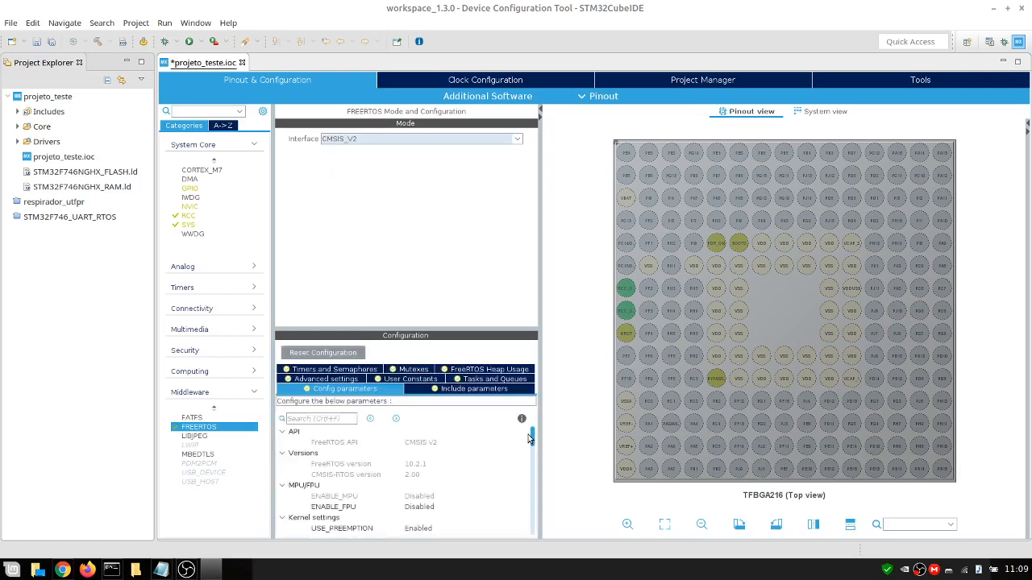
Set a new TOTAL_HEAP_SIZE in the FreeRTOS config parameters
{"action": "scroll", "coordinate": [533, 440], "scroll_direction": "down", "scroll_amount": 4}
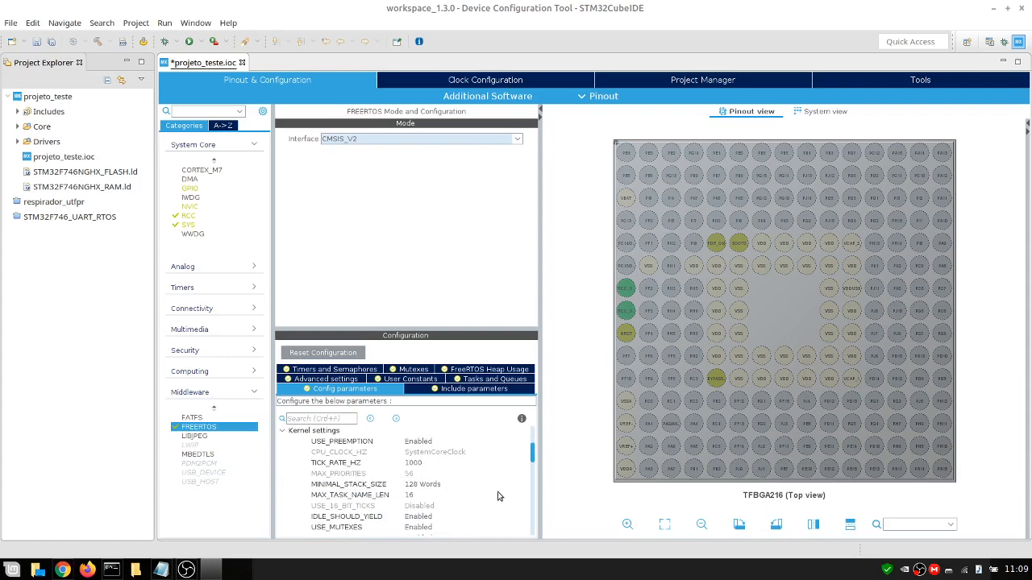
{"action": "left_click_drag", "start_coordinate": [533, 455], "coordinate": [538, 490]}
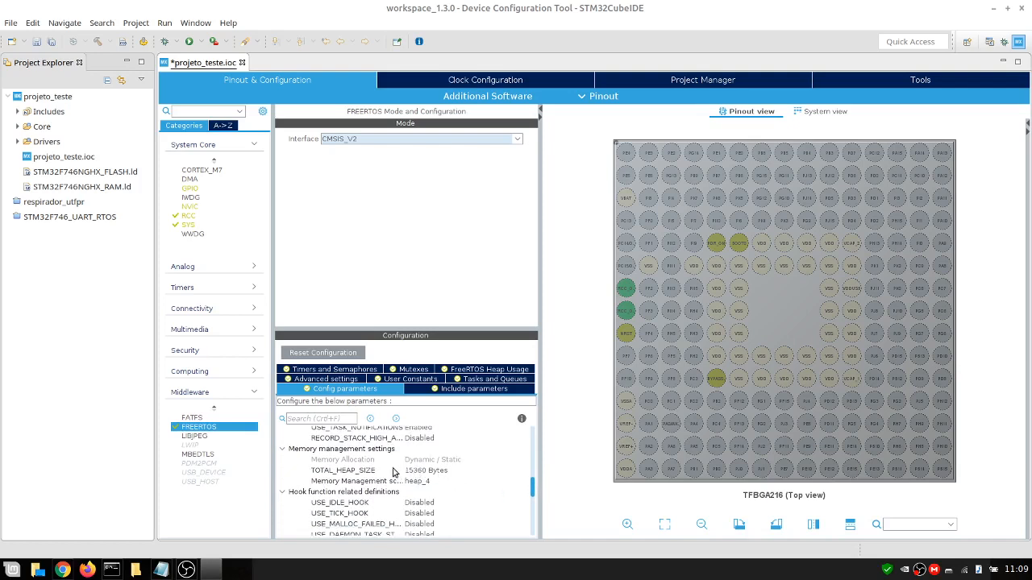
{"action": "left_click", "coordinate": [427, 470]}
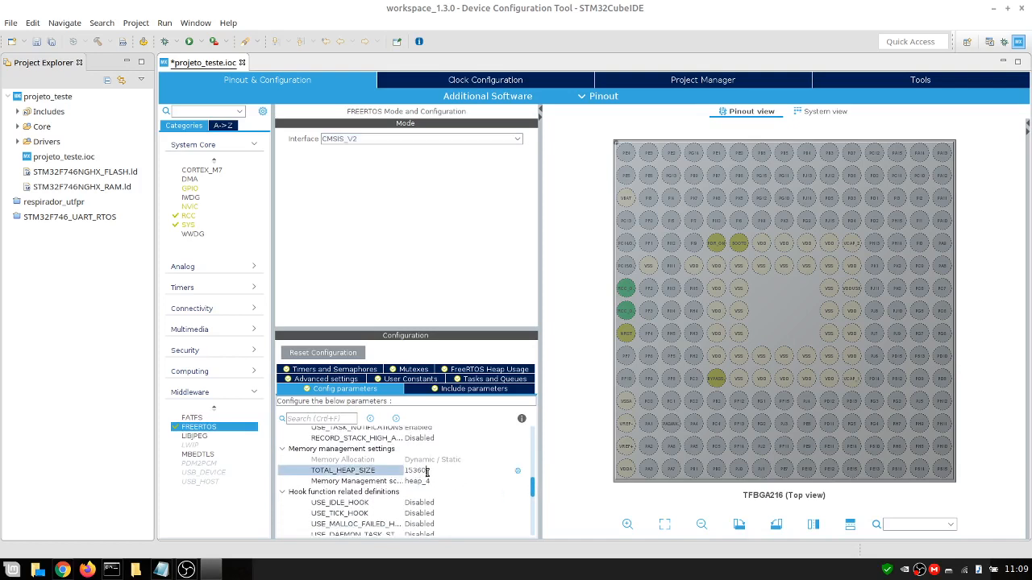
{"action": "left_click_drag", "start_coordinate": [431, 471], "coordinate": [383, 471]}
{"action": "type", "text": "65535"}
{"action": "key", "text": "Return"}
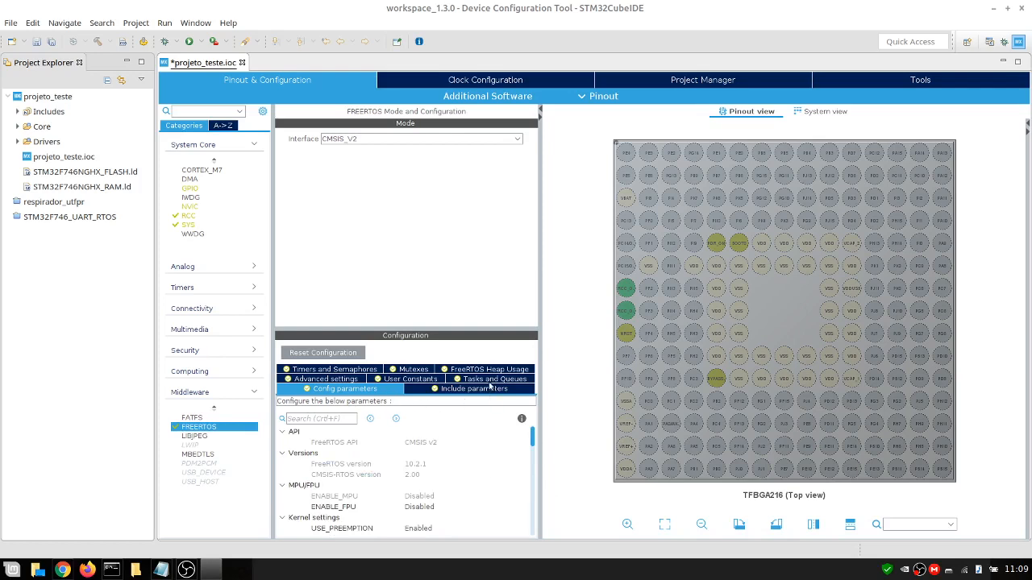
Edit the default task in Tasks and Queues: set its stack size to 256 words and its entry function to myTask01
{"action": "left_click", "coordinate": [507, 383]}
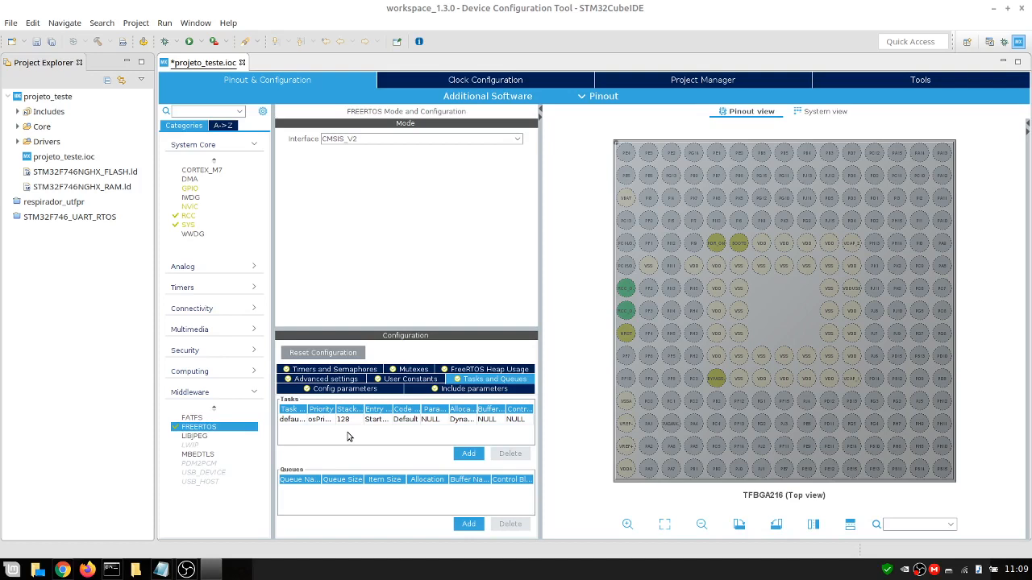
{"action": "double_click", "coordinate": [319, 420]}
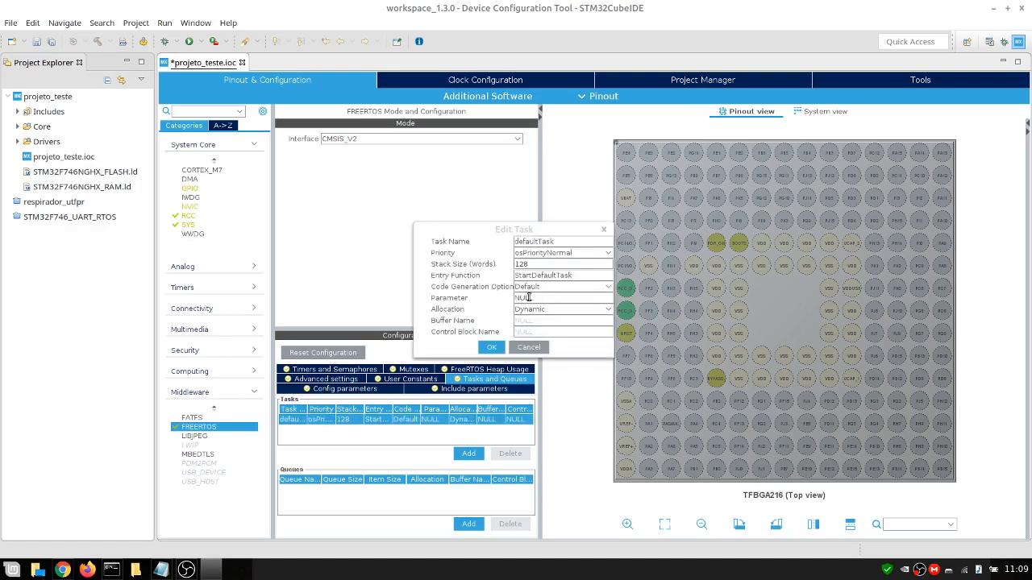
{"action": "double_click", "coordinate": [542, 264]}
{"action": "type", "text": "256"}
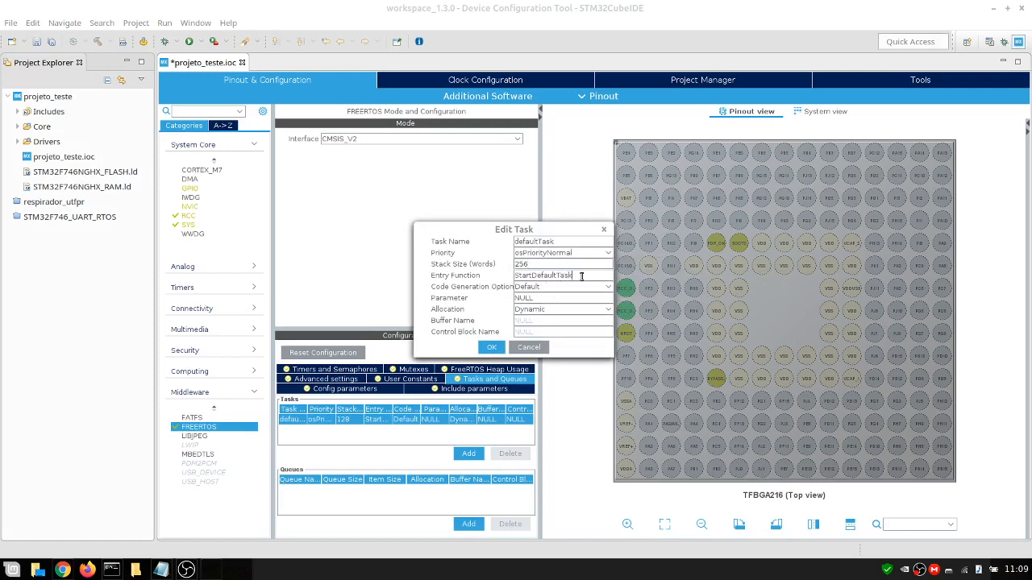
{"action": "left_click_drag", "start_coordinate": [582, 276], "coordinate": [483, 278]}
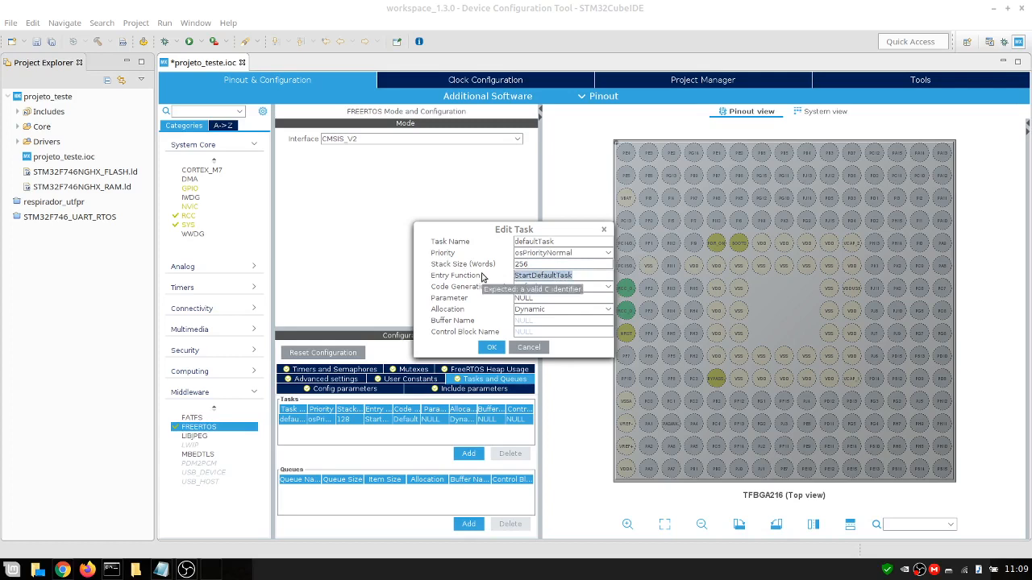
{"action": "type", "text": "myTask01"}
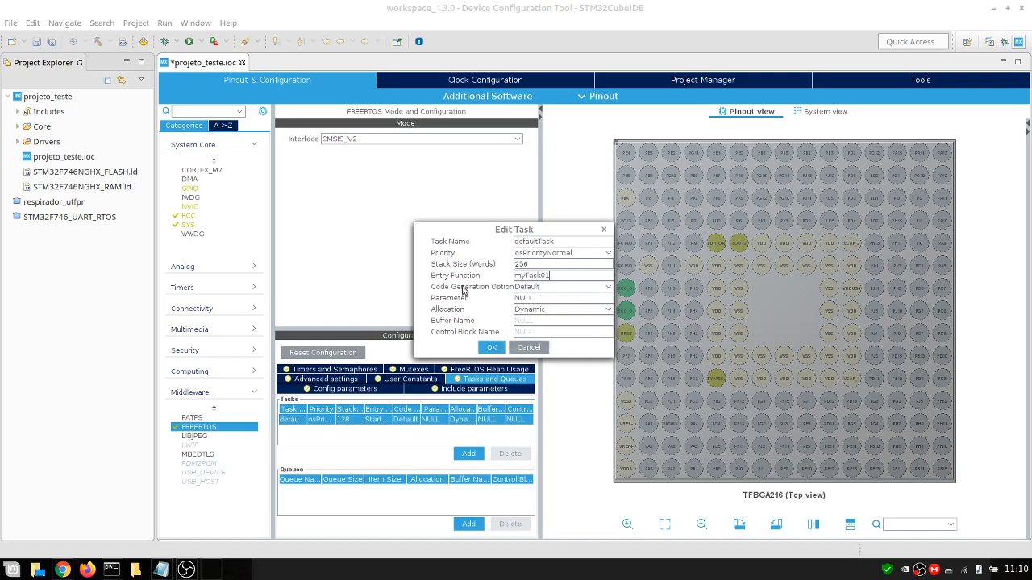
{"action": "left_click", "coordinate": [549, 254]}
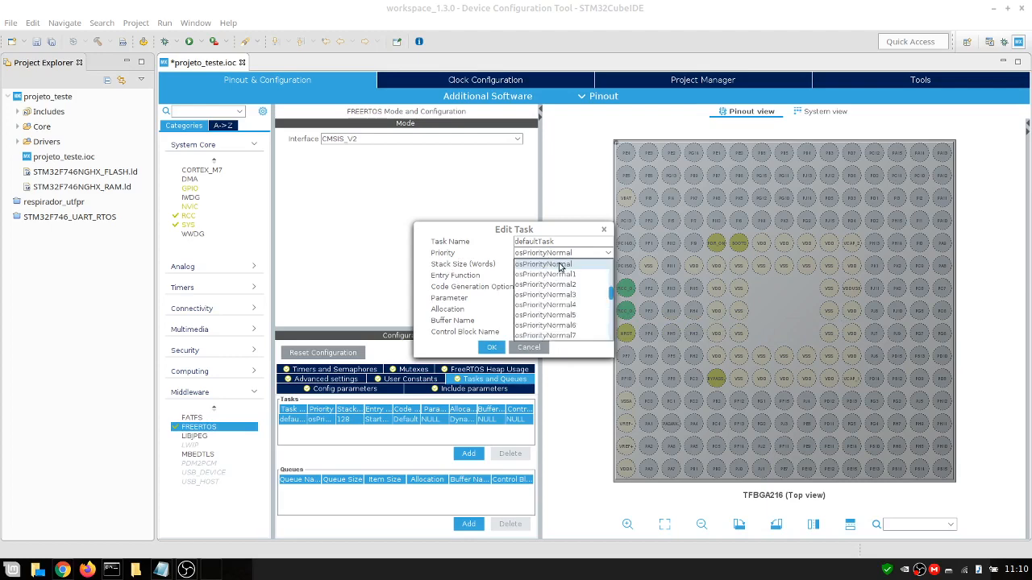
{"action": "left_click", "coordinate": [558, 264]}
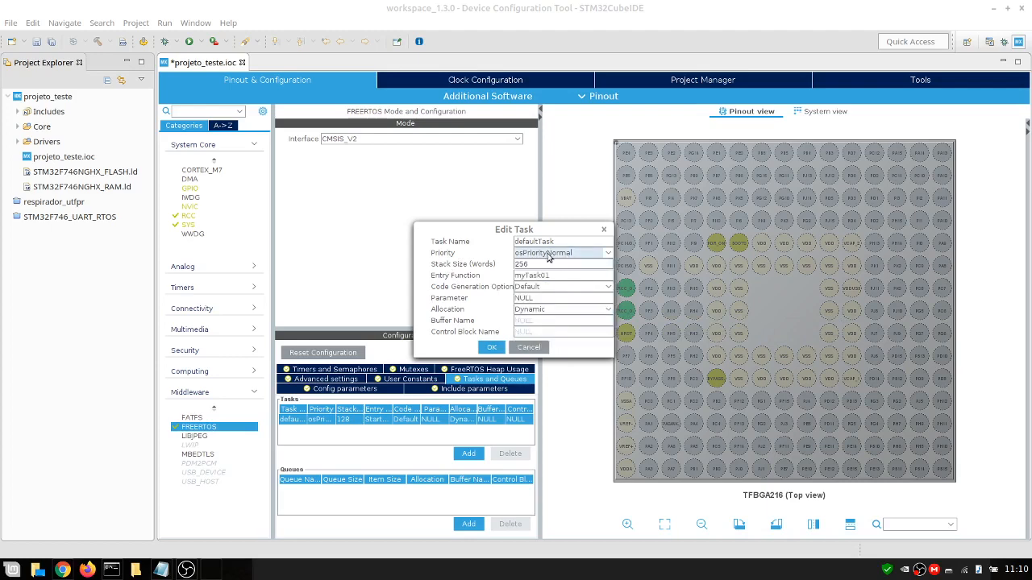
{"action": "left_click", "coordinate": [492, 347]}
Add a second task, myTask02, with osPriorityNormal priority and a 256-word stack
{"action": "left_click", "coordinate": [468, 453]}
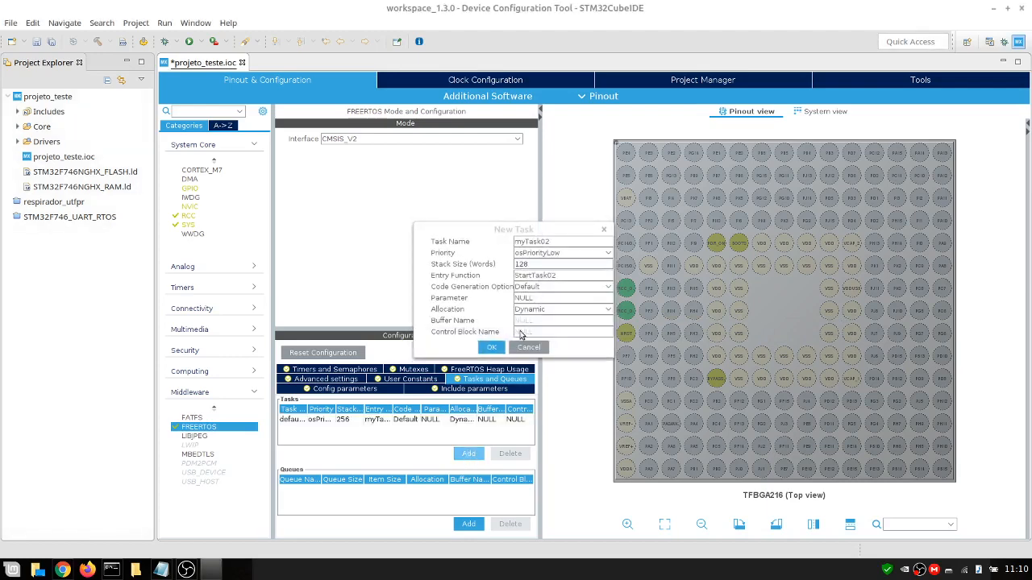
{"action": "left_click", "coordinate": [608, 253]}
{"action": "left_click", "coordinate": [556, 267]}
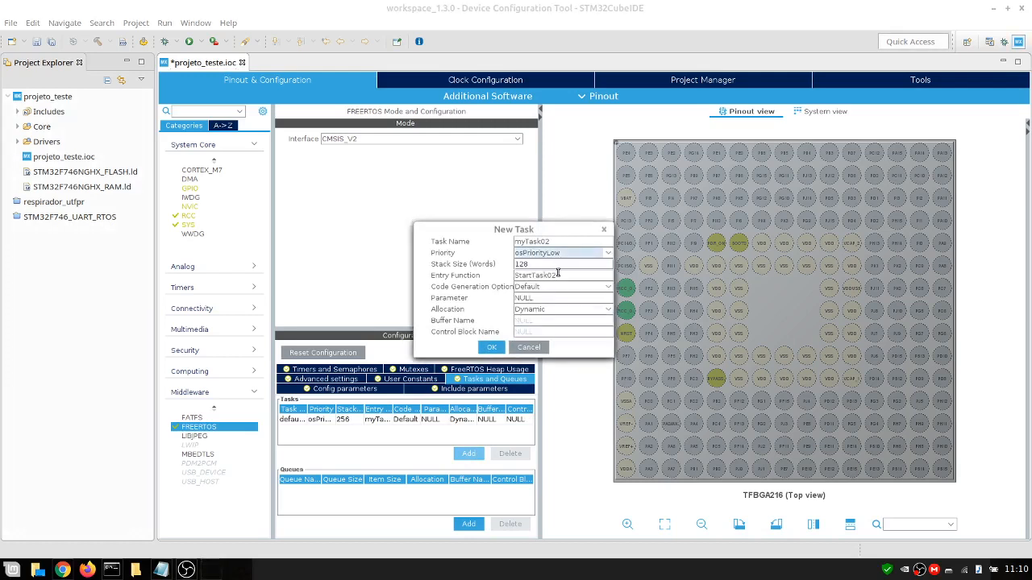
{"action": "left_click", "coordinate": [565, 254]}
{"action": "scroll", "coordinate": [559, 283], "scroll_direction": "down", "scroll_amount": 3}
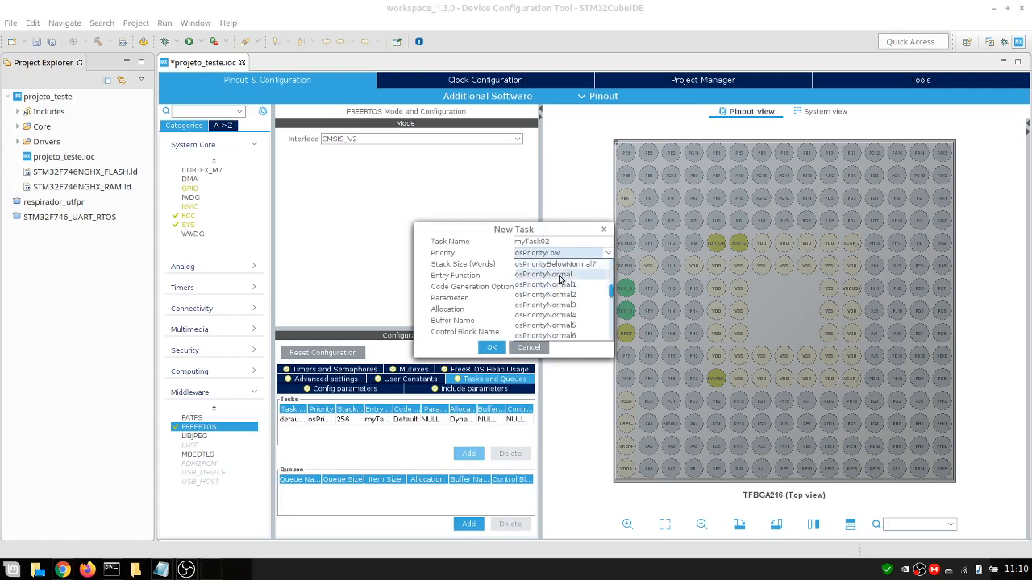
{"action": "left_click", "coordinate": [556, 275]}
{"action": "double_click", "coordinate": [539, 266]}
{"action": "type", "text": "256"}
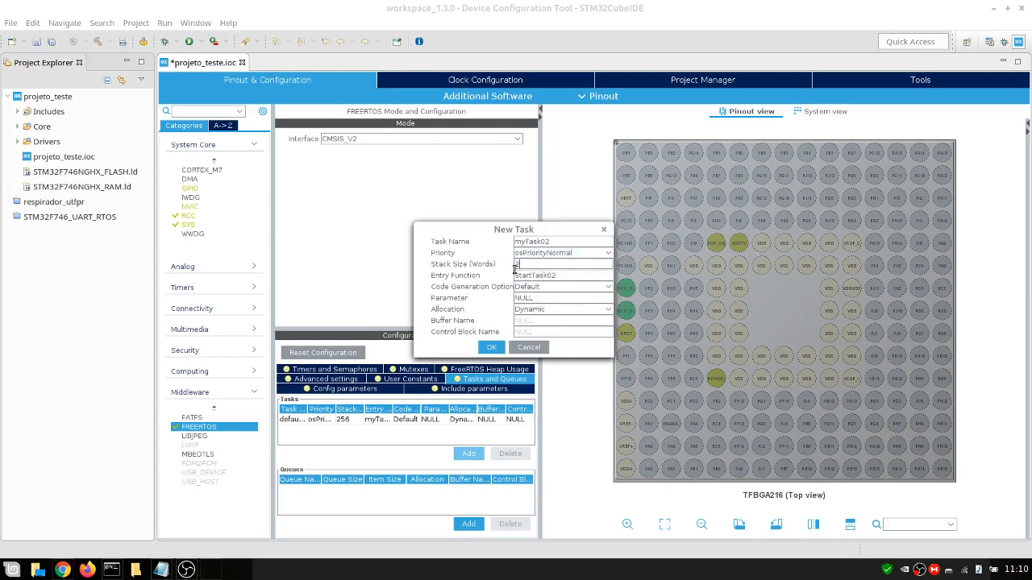
{"action": "left_click", "coordinate": [491, 348]}
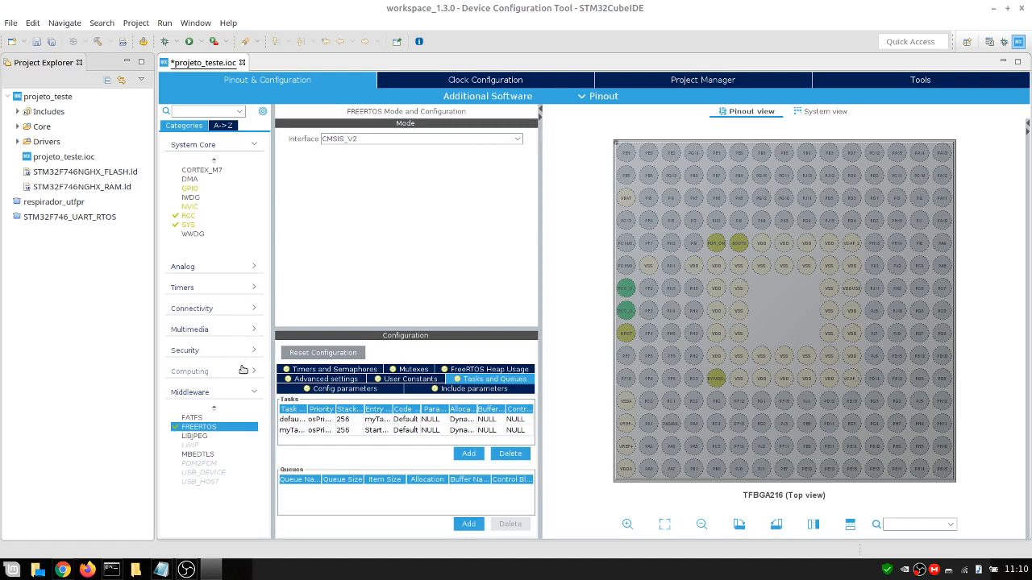
Browse the 32F746GDISCOVERY board web page and its resources section in the browser to find the user manual
{"action": "left_click", "coordinate": [252, 312]}
{"action": "scroll", "coordinate": [238, 367], "scroll_direction": "down", "scroll_amount": 1}
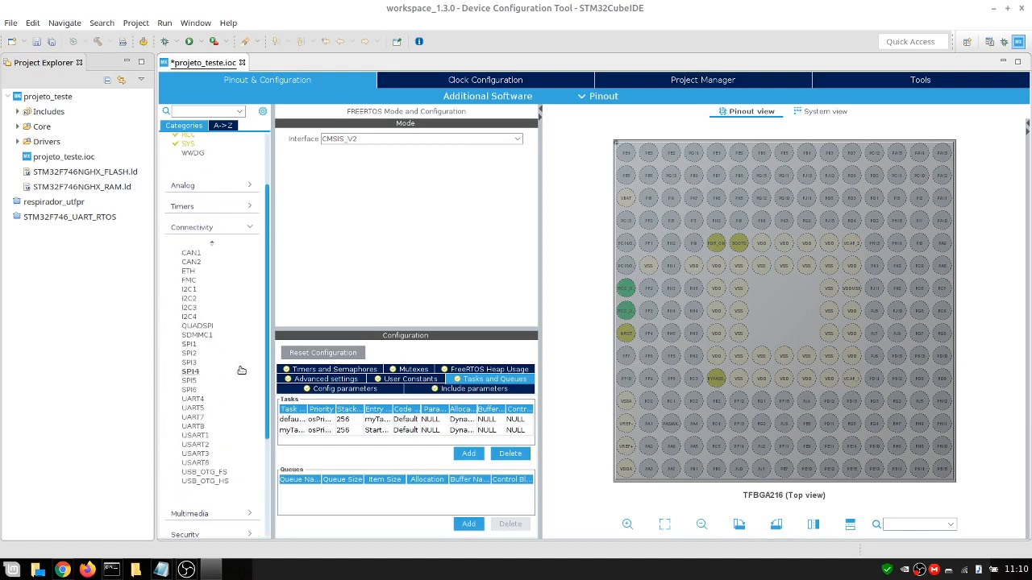
{"action": "scroll", "coordinate": [245, 391], "scroll_direction": "down", "scroll_amount": 1}
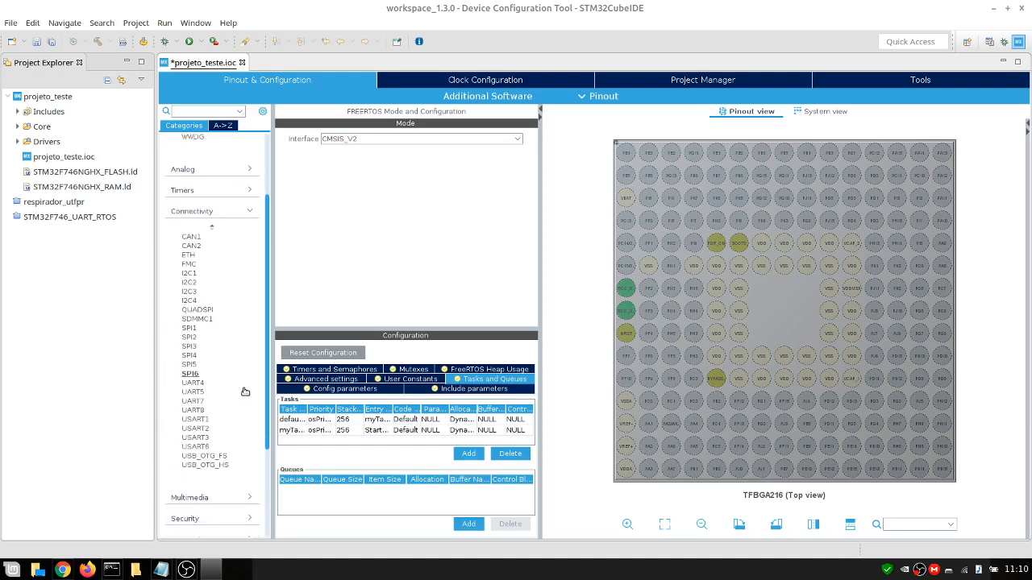
{"action": "left_click", "coordinate": [64, 571]}
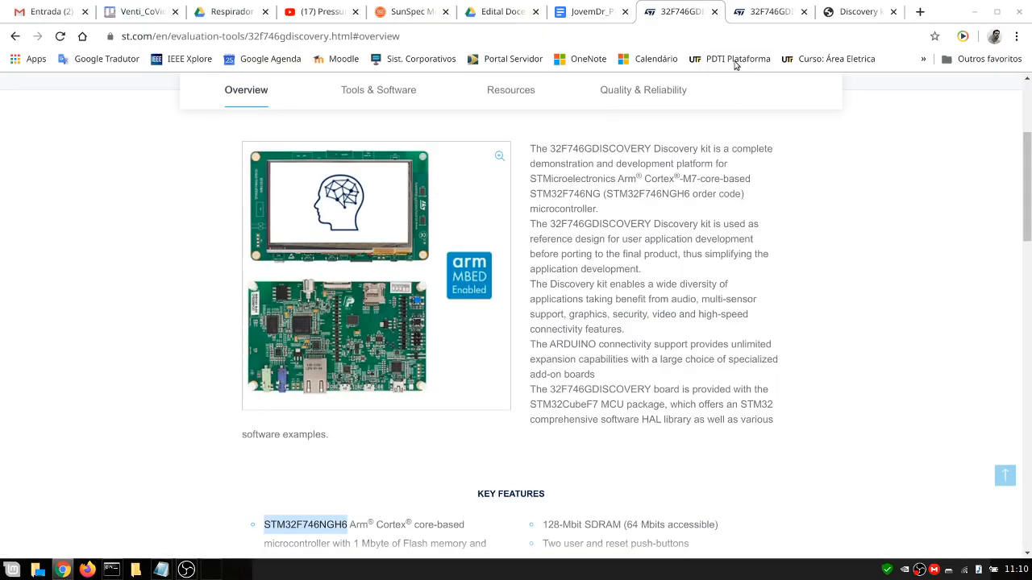
{"action": "scroll", "coordinate": [638, 220], "scroll_direction": "up", "scroll_amount": 2}
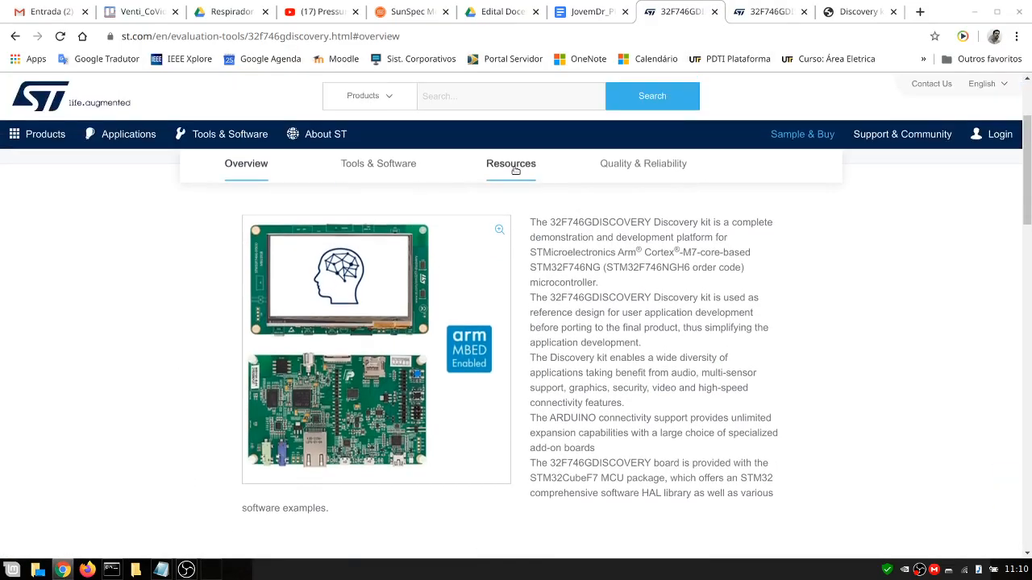
{"action": "left_click", "coordinate": [541, 167]}
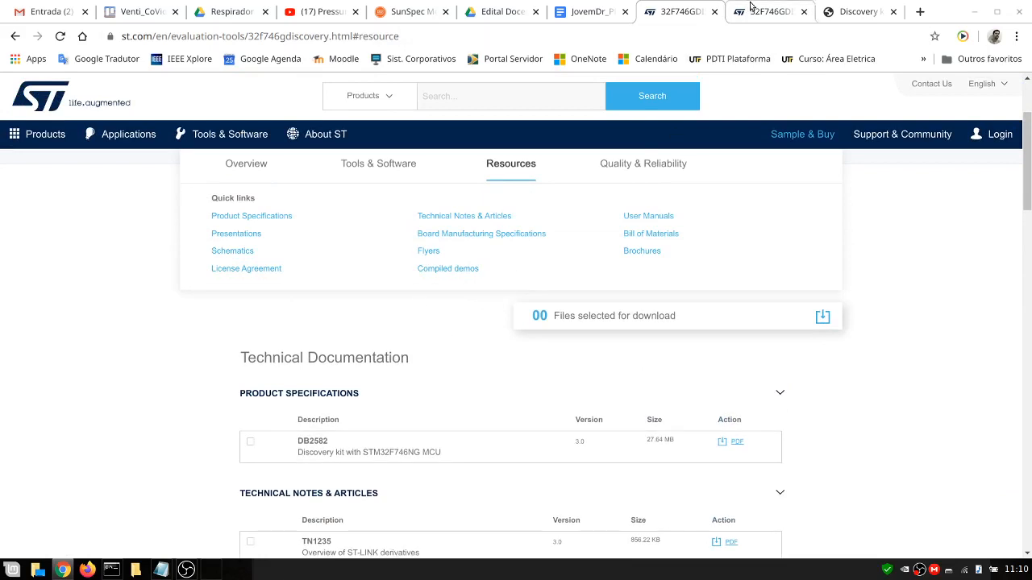
{"action": "left_click", "coordinate": [751, 10]}
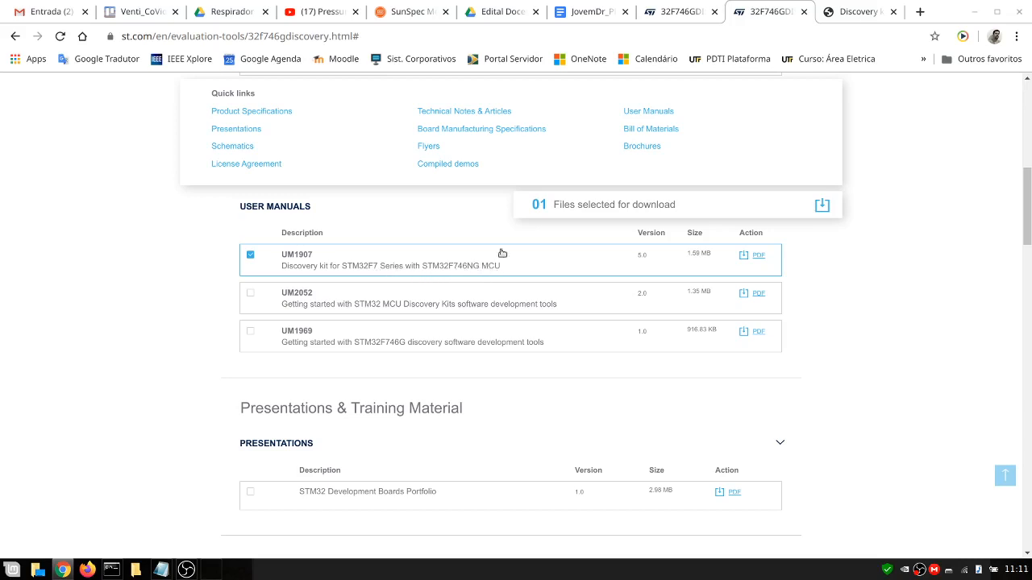
Search the UM1907 user manual PDF for VCP to find the virtual COM port pins
{"action": "left_click", "coordinate": [855, 4]}
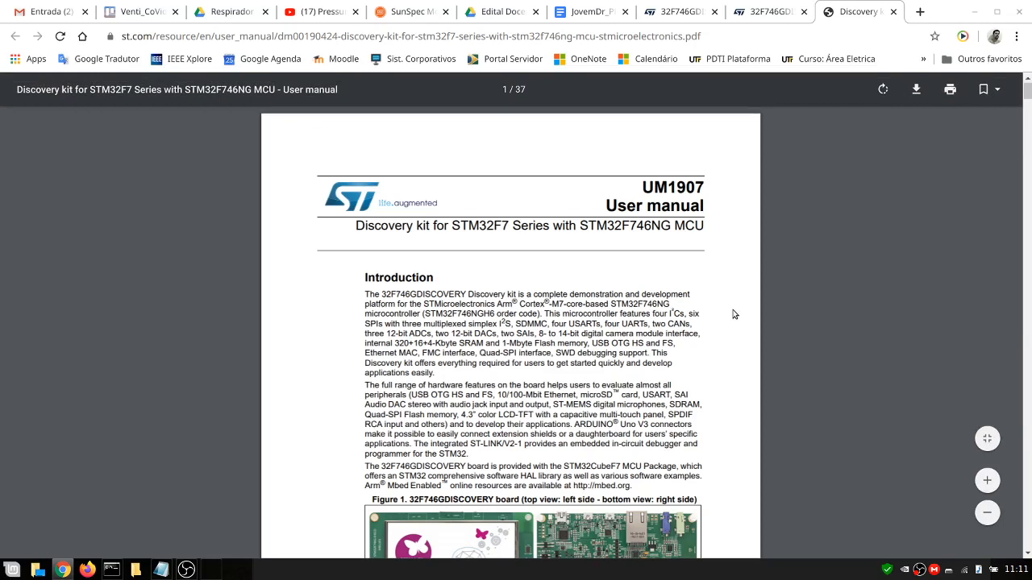
{"action": "key", "text": "ctrl+f"}
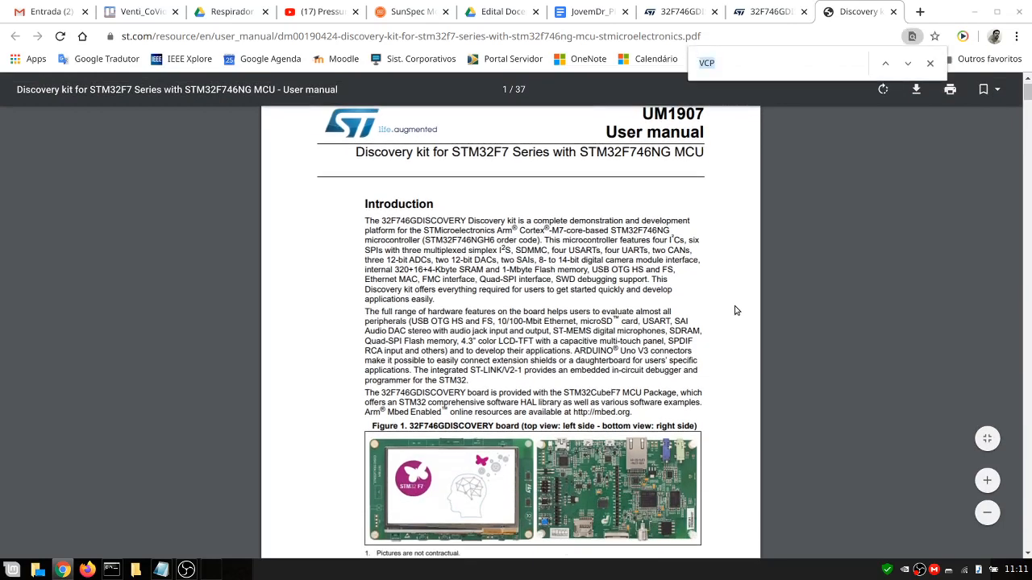
{"action": "key", "text": "Return"}
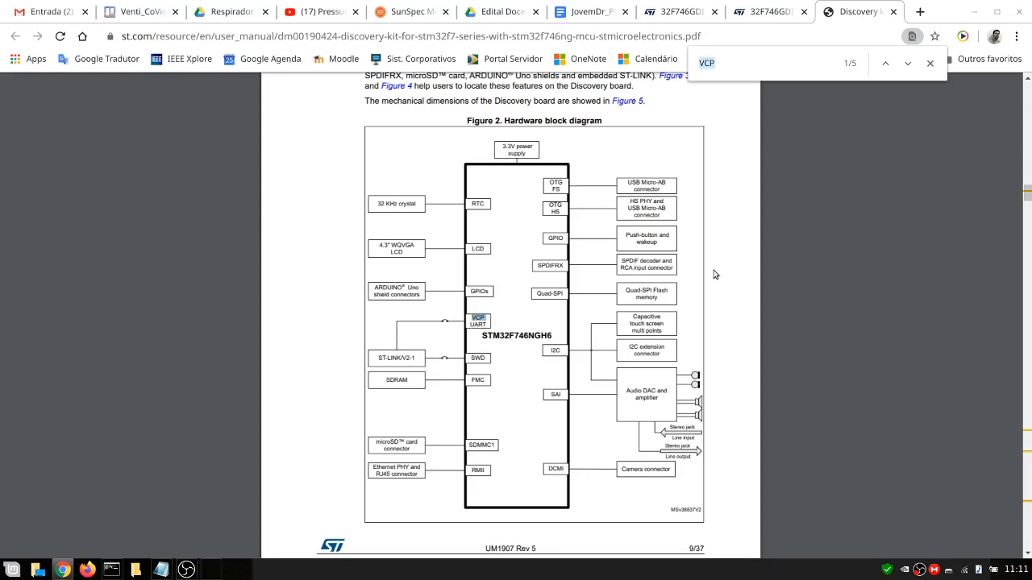
{"action": "left_click", "coordinate": [910, 64]}
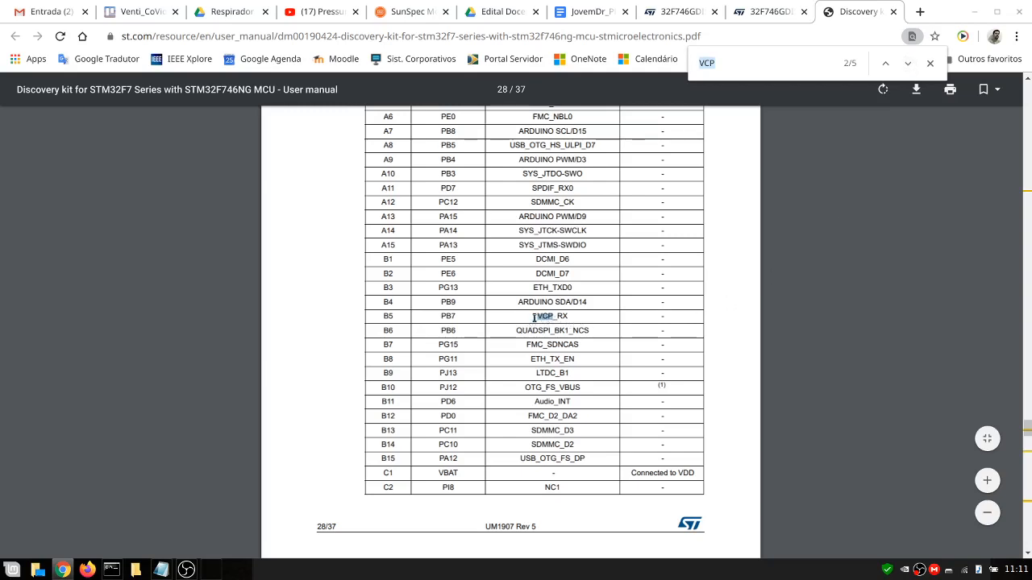
{"action": "double_click", "coordinate": [442, 316]}
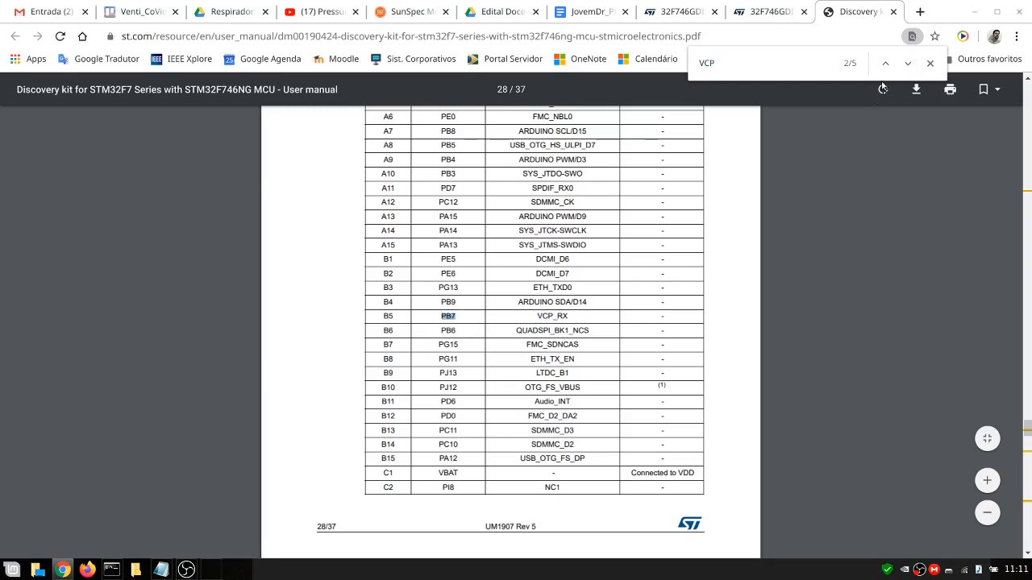
{"action": "left_click", "coordinate": [907, 63]}
{"action": "double_click", "coordinate": [446, 320]}
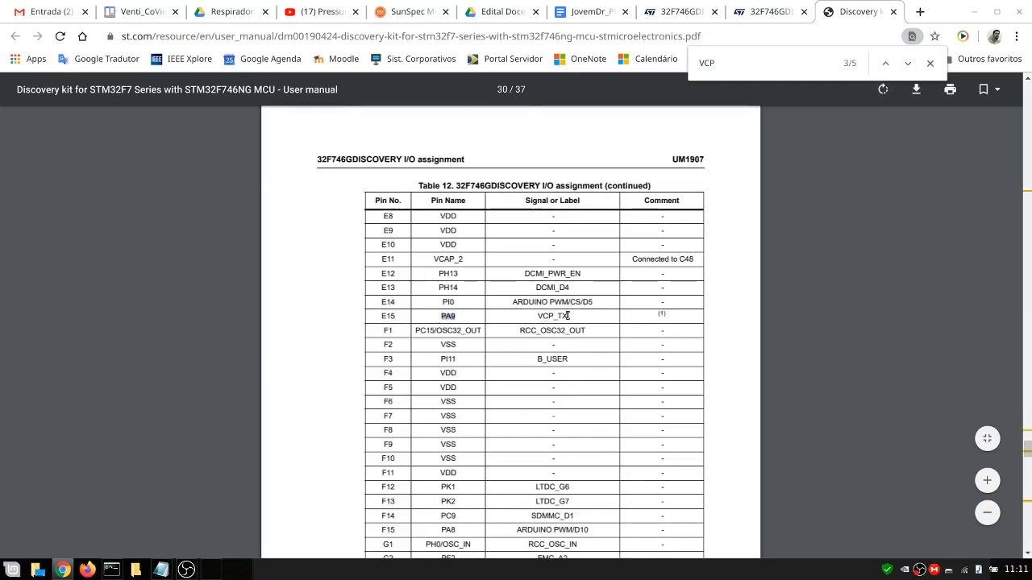
{"action": "left_click", "coordinate": [885, 64]}
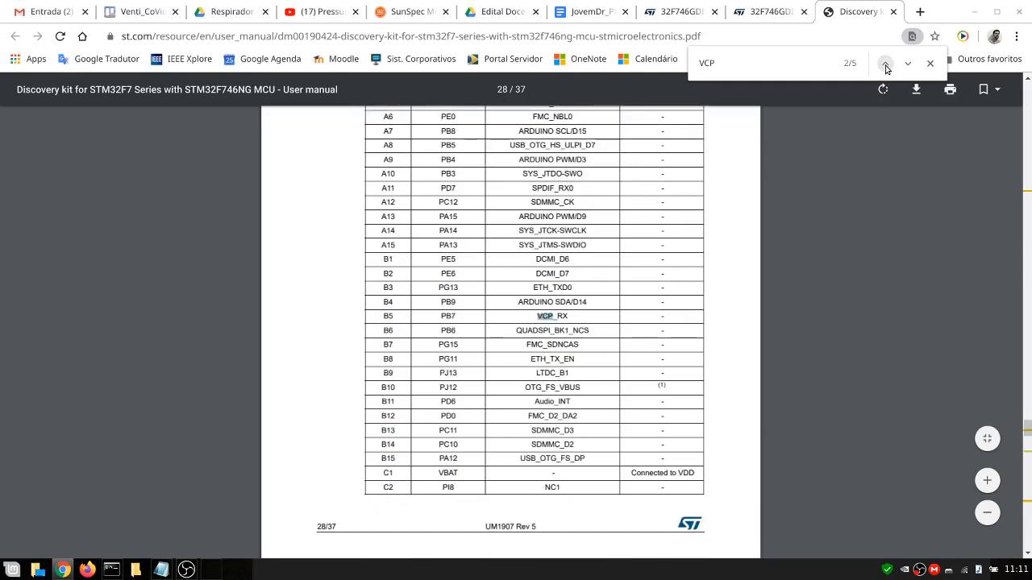
{"action": "left_click", "coordinate": [885, 64]}
{"action": "left_click", "coordinate": [886, 65]}
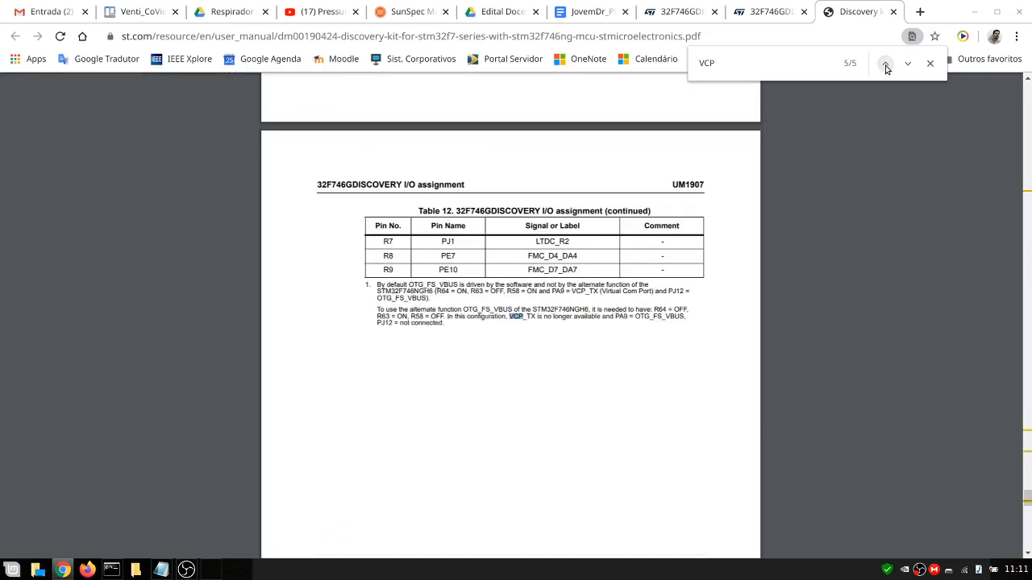
{"action": "left_click", "coordinate": [885, 64]}
{"action": "left_click", "coordinate": [885, 65]}
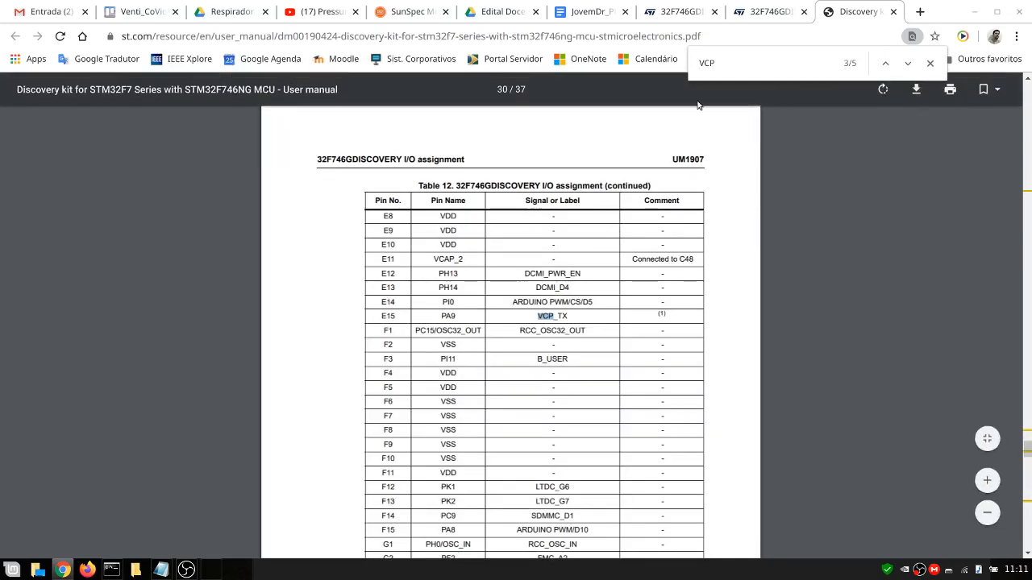
Back in the IDE, set USART1 under Connectivity to Asynchronous mode
{"action": "left_click", "coordinate": [213, 571]}
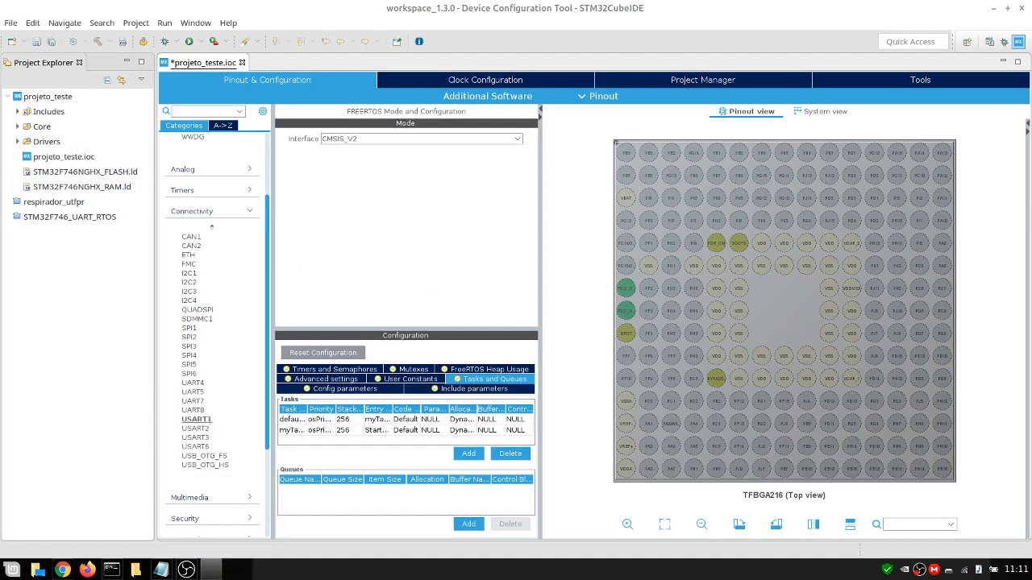
{"action": "left_click", "coordinate": [196, 419]}
{"action": "left_click", "coordinate": [337, 141]}
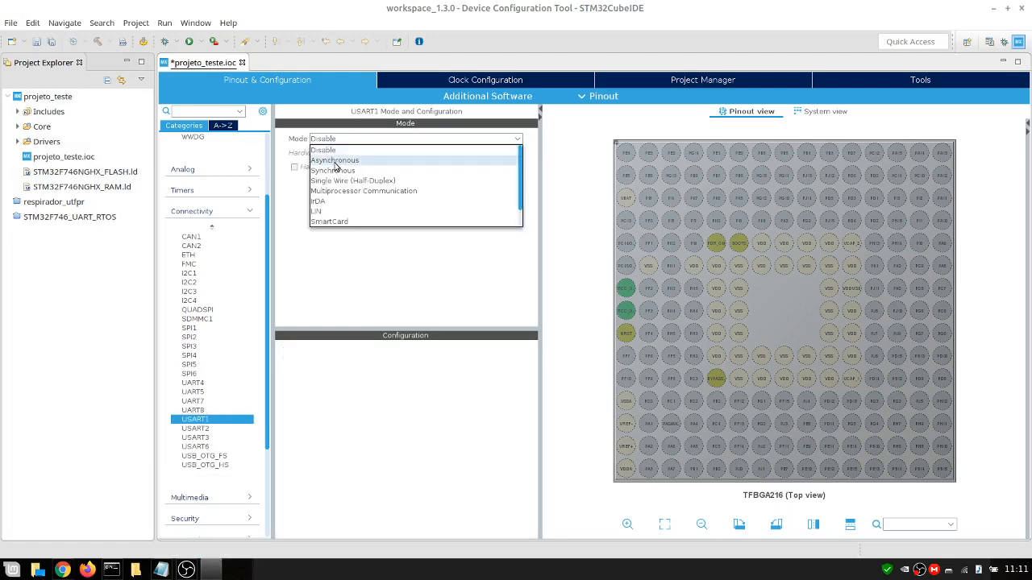
{"action": "left_click", "coordinate": [336, 161]}
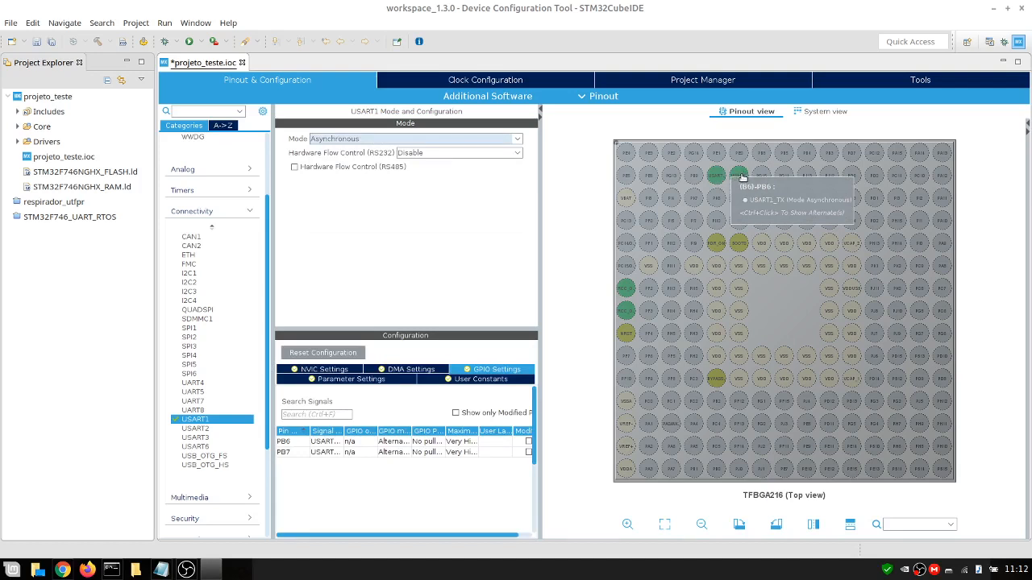
Find pin PA9 in the pinout view and assign it the USART1_TX function
{"action": "left_click", "coordinate": [908, 522]}
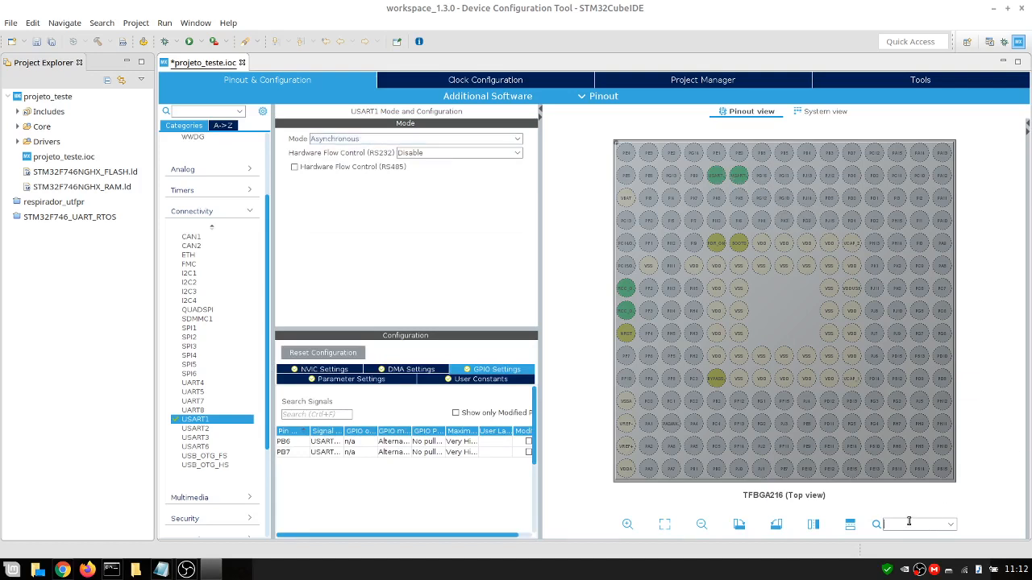
{"action": "type", "text": "PA9"}
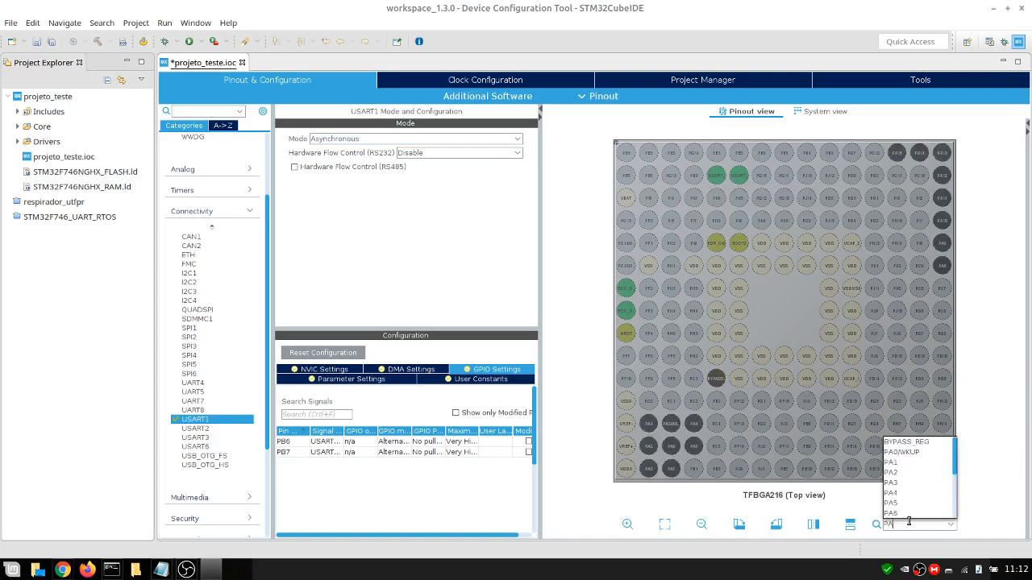
{"action": "left_click", "coordinate": [944, 243]}
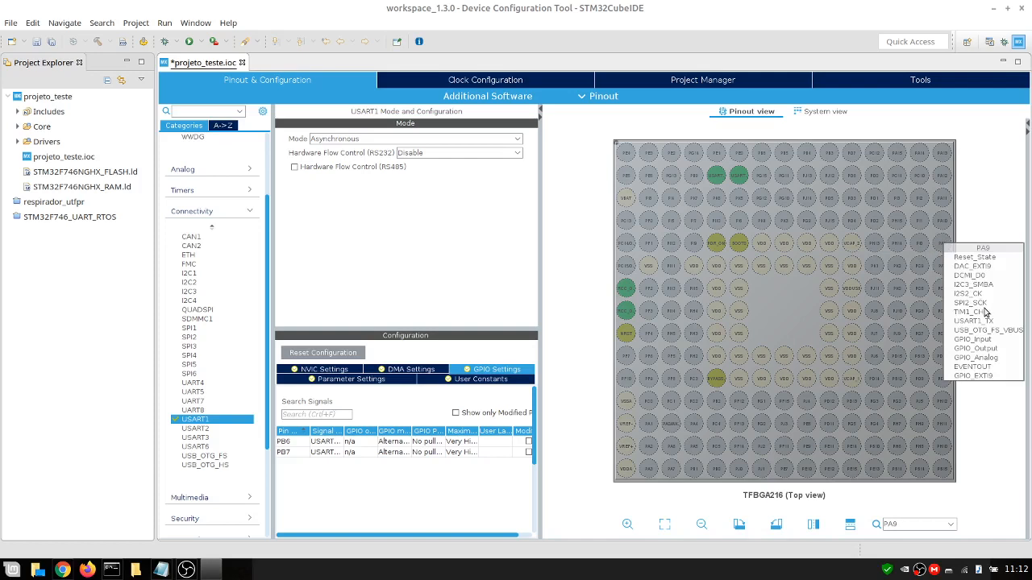
{"action": "left_click", "coordinate": [985, 322]}
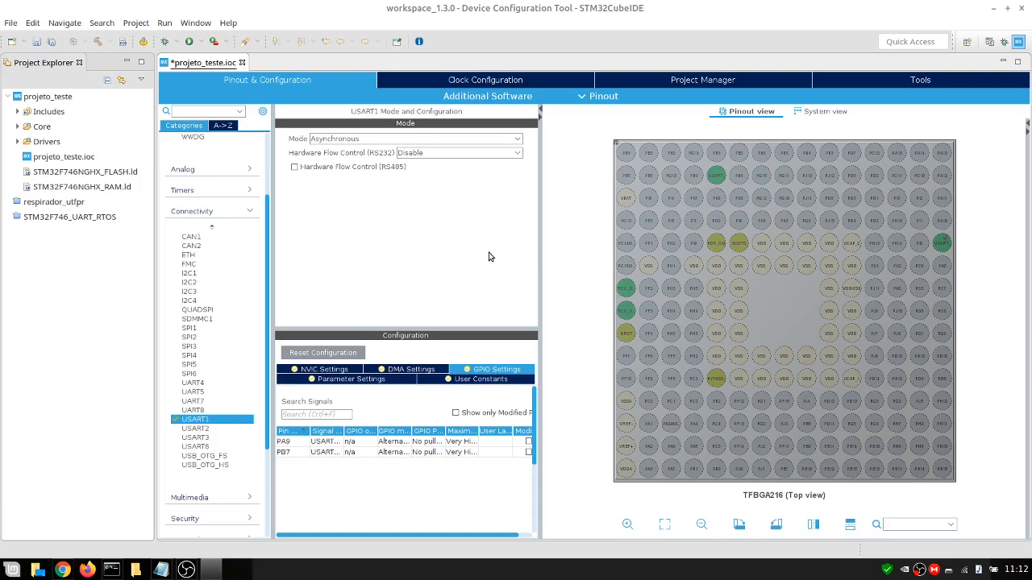
Enable the USART1 global interrupt in the USART1 NVIC settings
{"action": "left_click", "coordinate": [339, 371]}
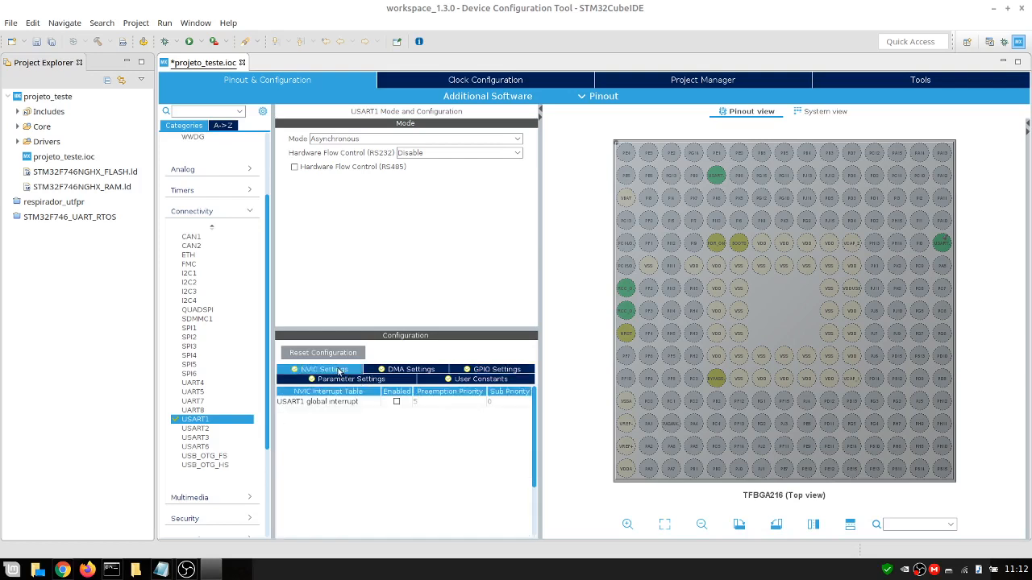
{"action": "left_click", "coordinate": [396, 402]}
Save the configuration and try to generate code, declining at the HAL timebase warning
{"action": "scroll", "coordinate": [227, 492], "scroll_direction": "down", "scroll_amount": 2}
{"action": "scroll", "coordinate": [227, 492], "scroll_direction": "down", "scroll_amount": 3}
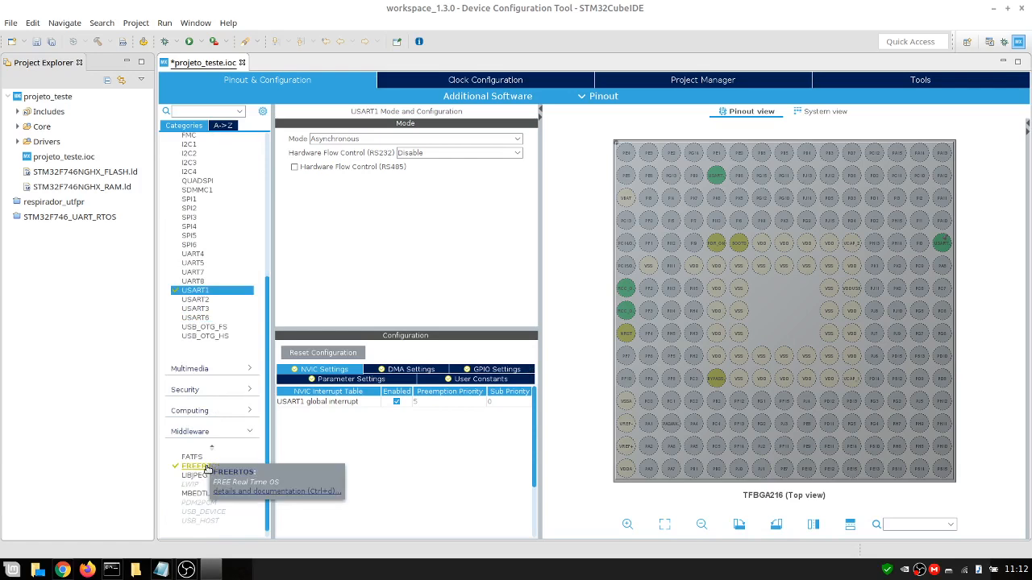
{"action": "left_click", "coordinate": [48, 40]}
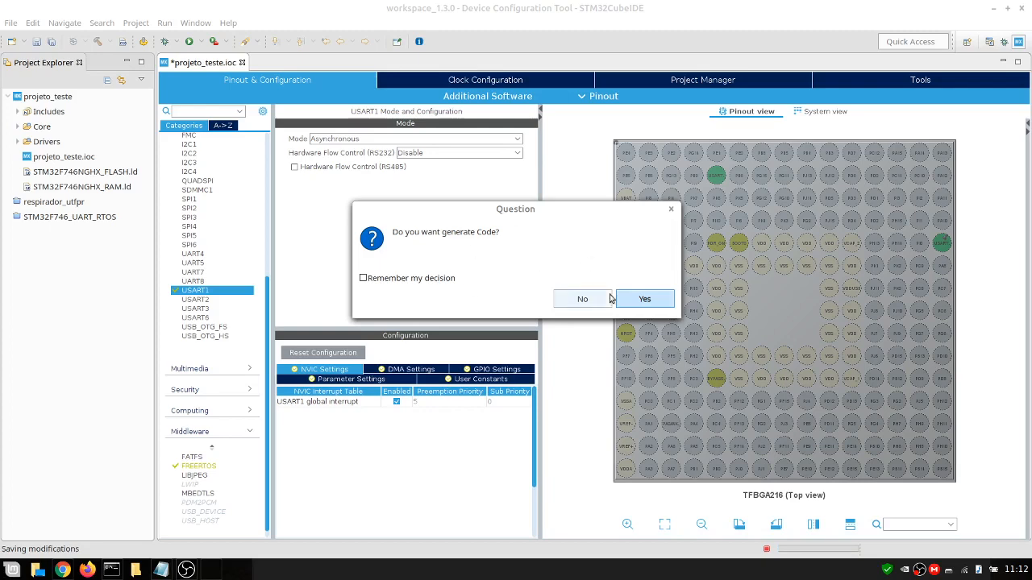
{"action": "left_click", "coordinate": [663, 304]}
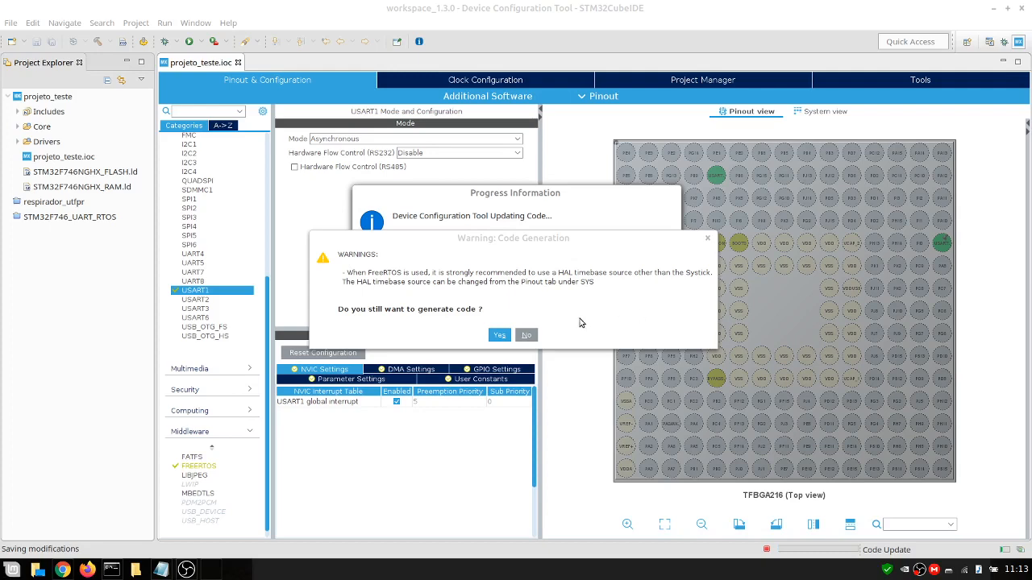
{"action": "left_click", "coordinate": [525, 334]}
Set the SYS timebase source to TIM1, then save the configuration and generate code
{"action": "scroll", "coordinate": [253, 260], "scroll_direction": "up", "scroll_amount": 10}
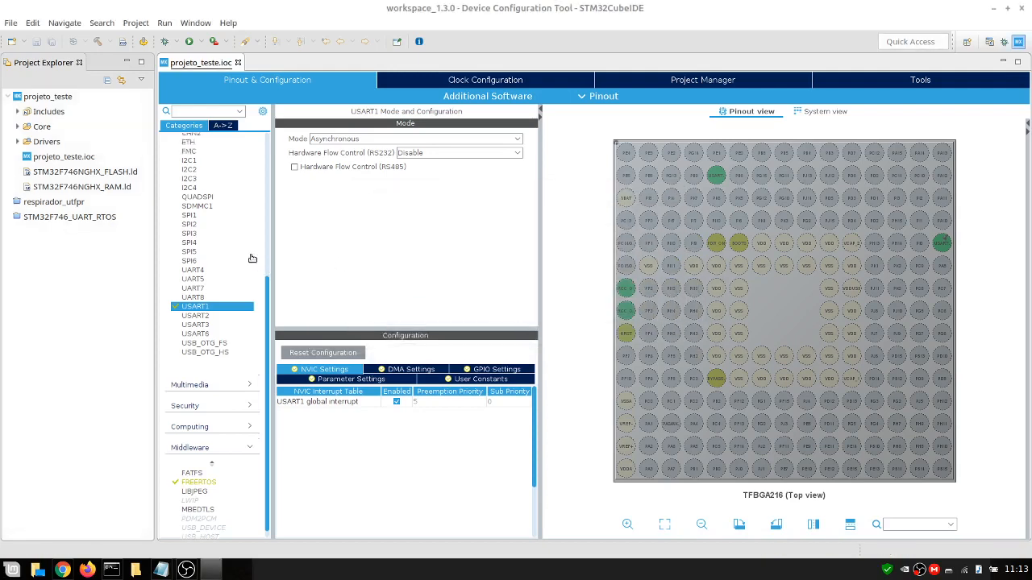
{"action": "scroll", "coordinate": [259, 194], "scroll_direction": "up", "scroll_amount": 1}
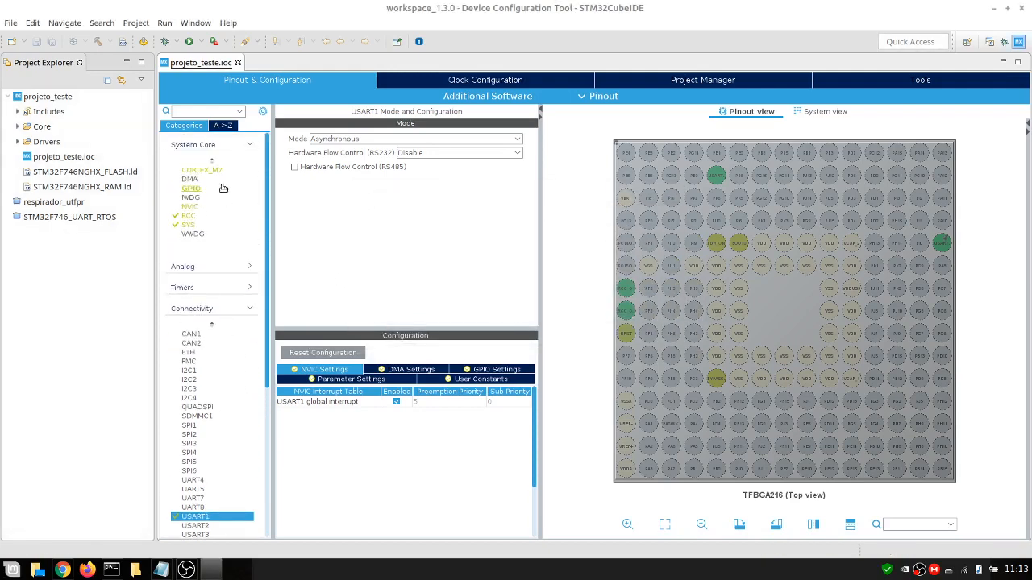
{"action": "left_click", "coordinate": [192, 226]}
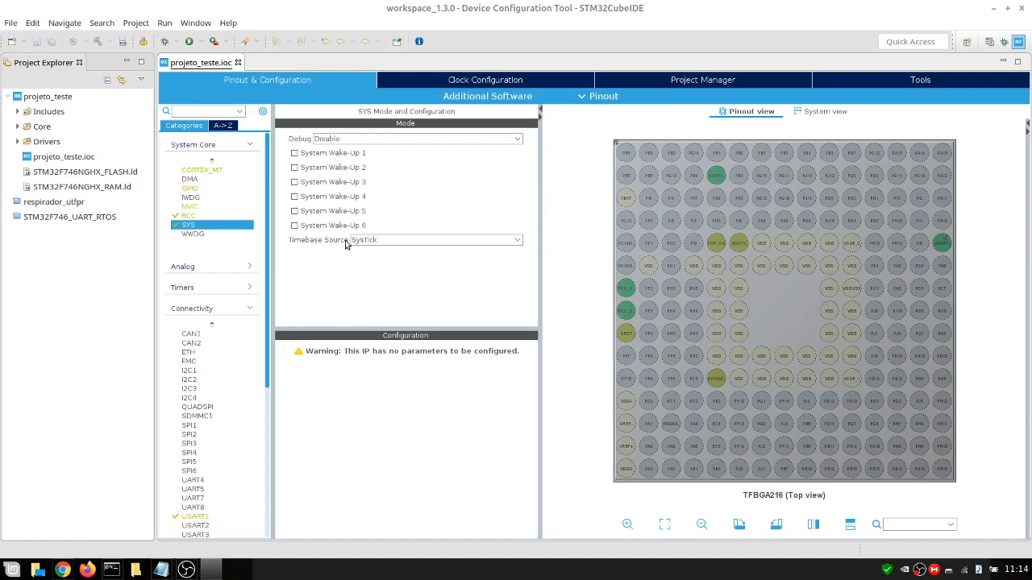
{"action": "left_click", "coordinate": [392, 242]}
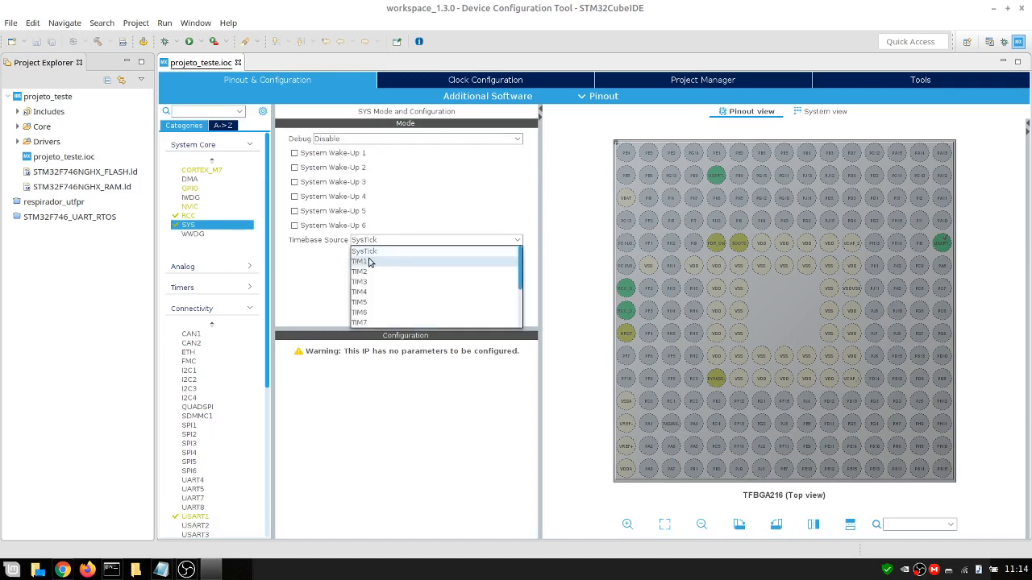
{"action": "left_click", "coordinate": [375, 261]}
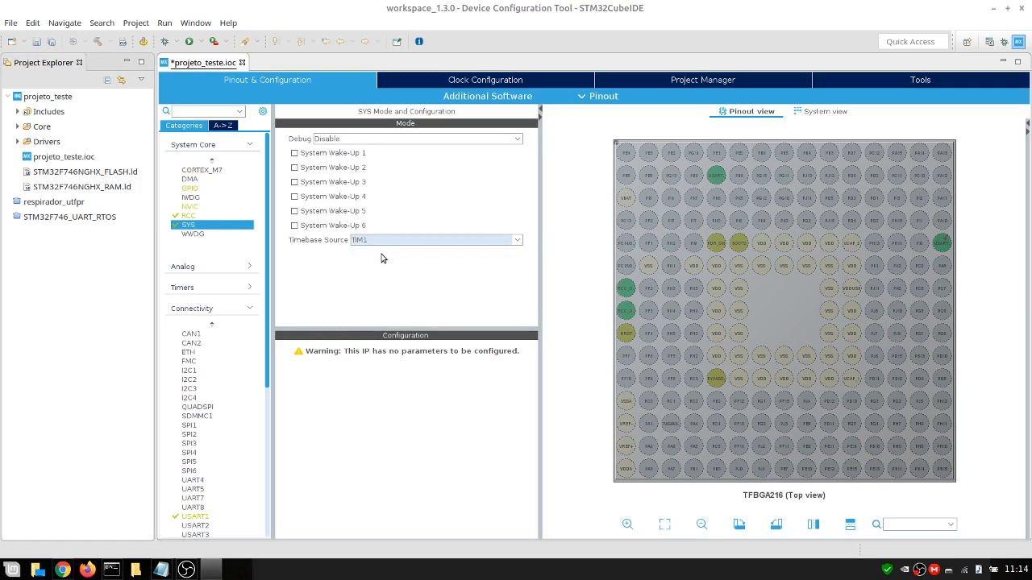
{"action": "left_click", "coordinate": [51, 42]}
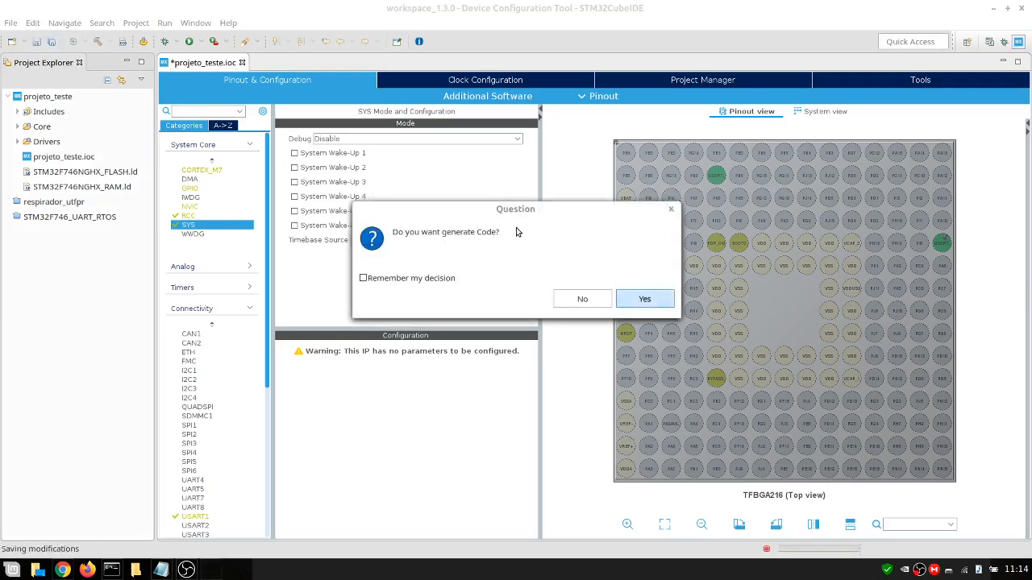
{"action": "left_click", "coordinate": [642, 299]}
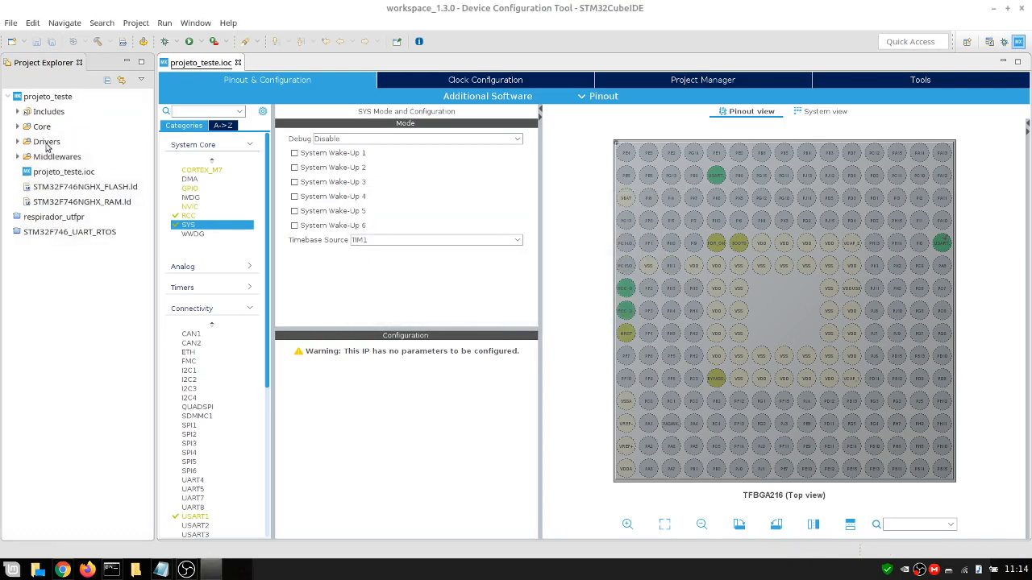
Open main.c under Core/Src and examine the generated peripheral initialization and FreeRTOS thread creation code
{"action": "left_click", "coordinate": [16, 129]}
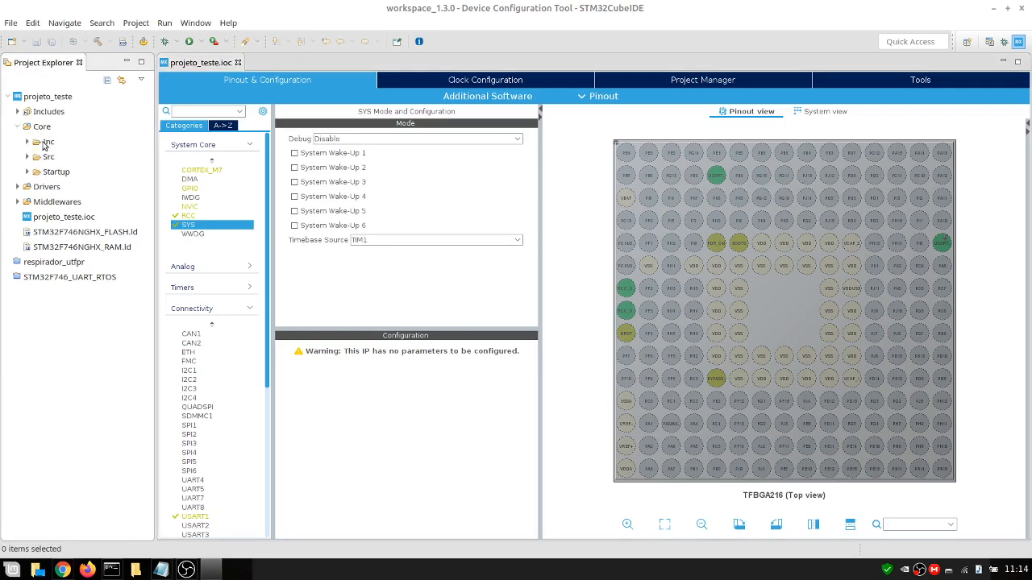
{"action": "left_click", "coordinate": [27, 157]}
{"action": "double_click", "coordinate": [66, 187]}
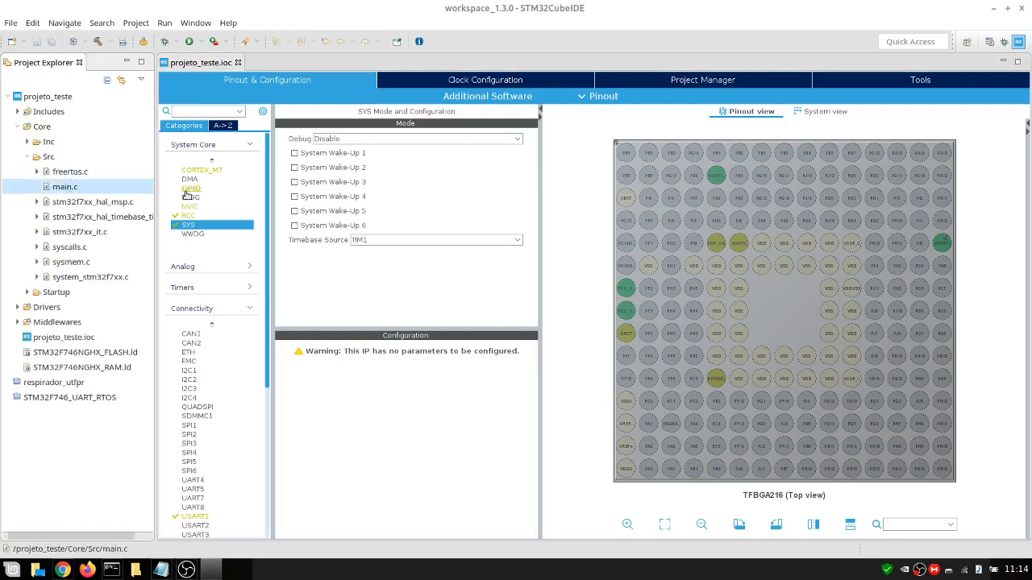
{"action": "left_click", "coordinate": [229, 63]}
{"action": "left_click", "coordinate": [240, 63]}
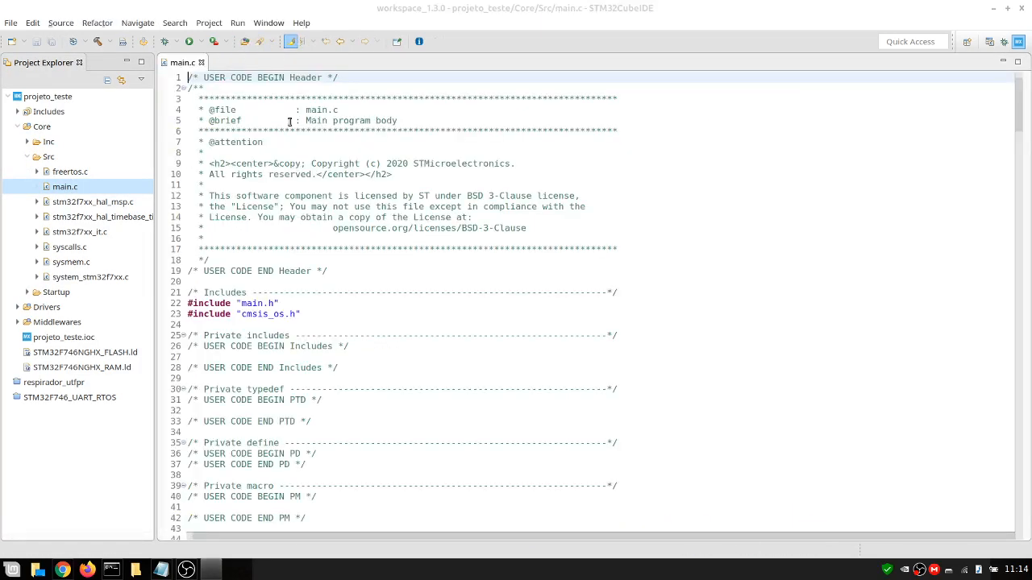
{"action": "left_click", "coordinate": [525, 258]}
{"action": "scroll", "coordinate": [597, 228], "scroll_direction": "down", "scroll_amount": 11}
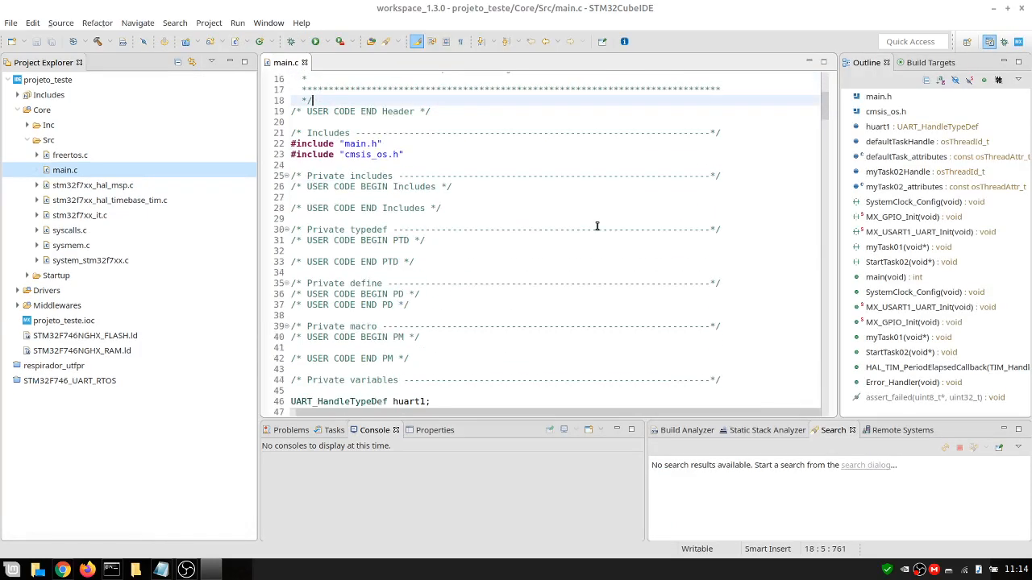
{"action": "scroll", "coordinate": [611, 235], "scroll_direction": "down", "scroll_amount": 19}
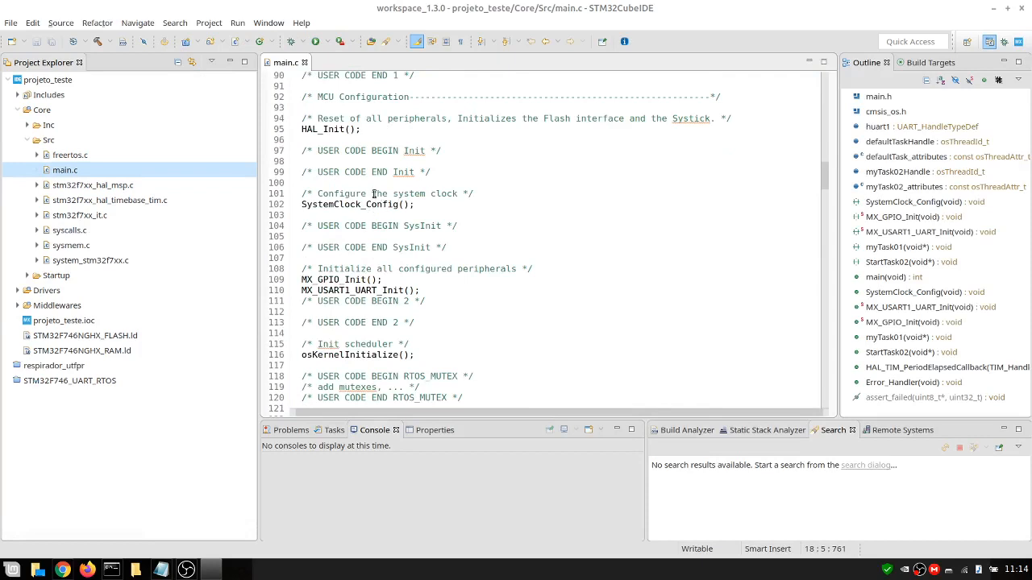
{"action": "scroll", "coordinate": [366, 193], "scroll_direction": "down", "scroll_amount": 3}
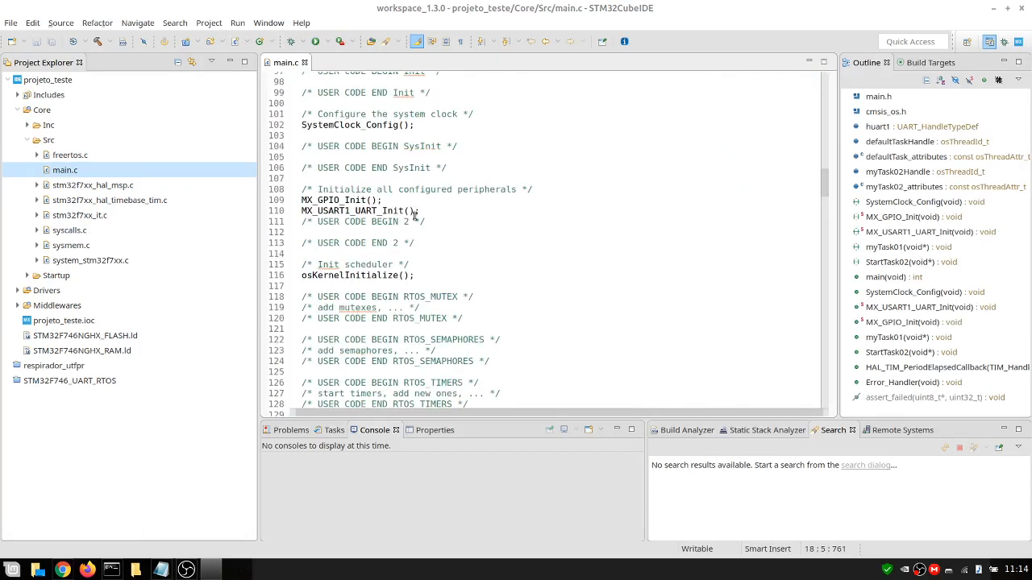
{"action": "scroll", "coordinate": [385, 210], "scroll_direction": "down", "scroll_amount": 3}
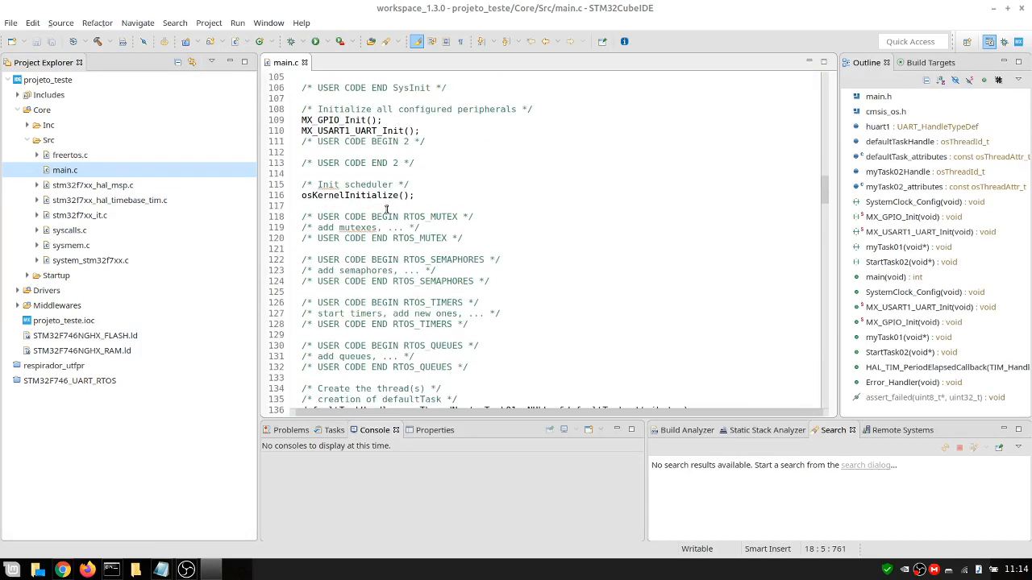
{"action": "scroll", "coordinate": [379, 210], "scroll_direction": "down", "scroll_amount": 6}
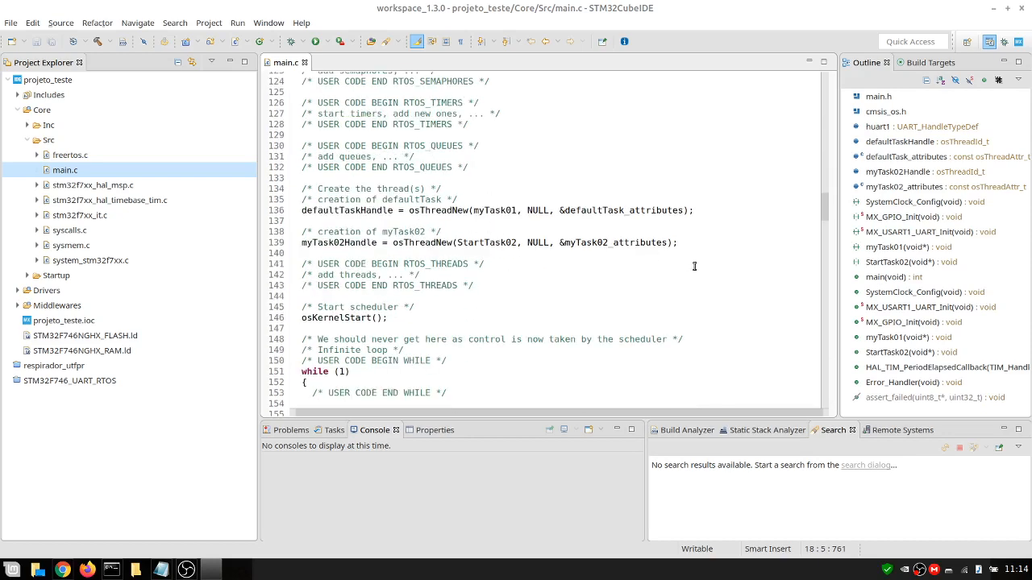
{"action": "scroll", "coordinate": [514, 318], "scroll_direction": "down", "scroll_amount": 2}
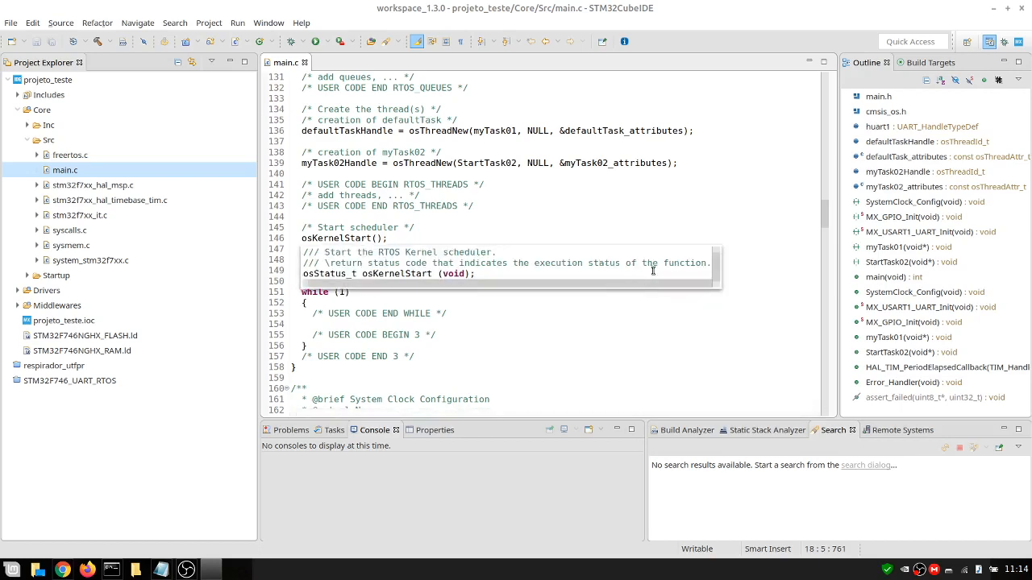
{"action": "scroll", "coordinate": [763, 241], "scroll_direction": "up", "scroll_amount": 2}
{"action": "scroll", "coordinate": [763, 242], "scroll_direction": "up", "scroll_amount": 3}
Build the project
{"action": "left_click", "coordinate": [710, 215]}
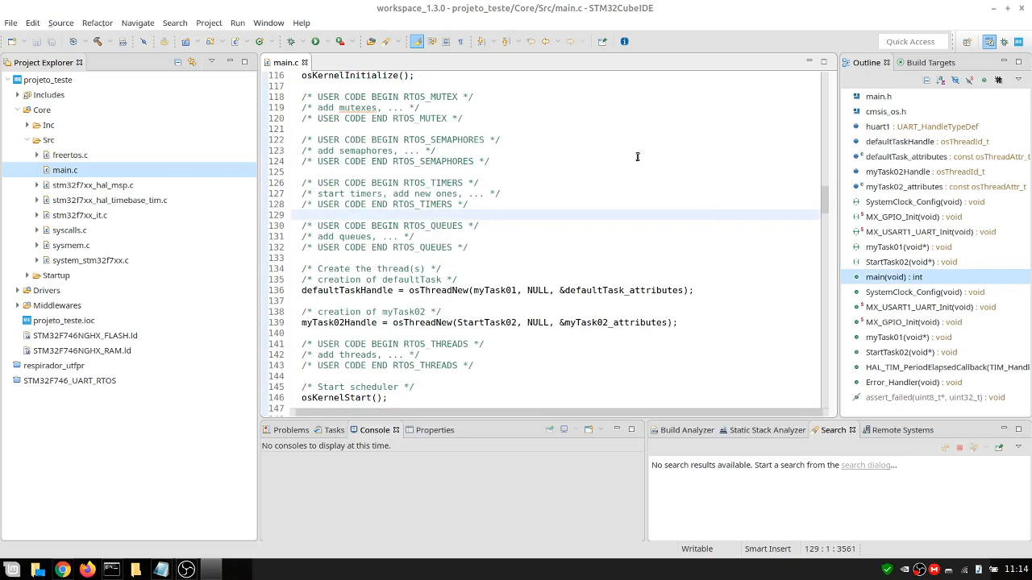
{"action": "left_click", "coordinate": [93, 43]}
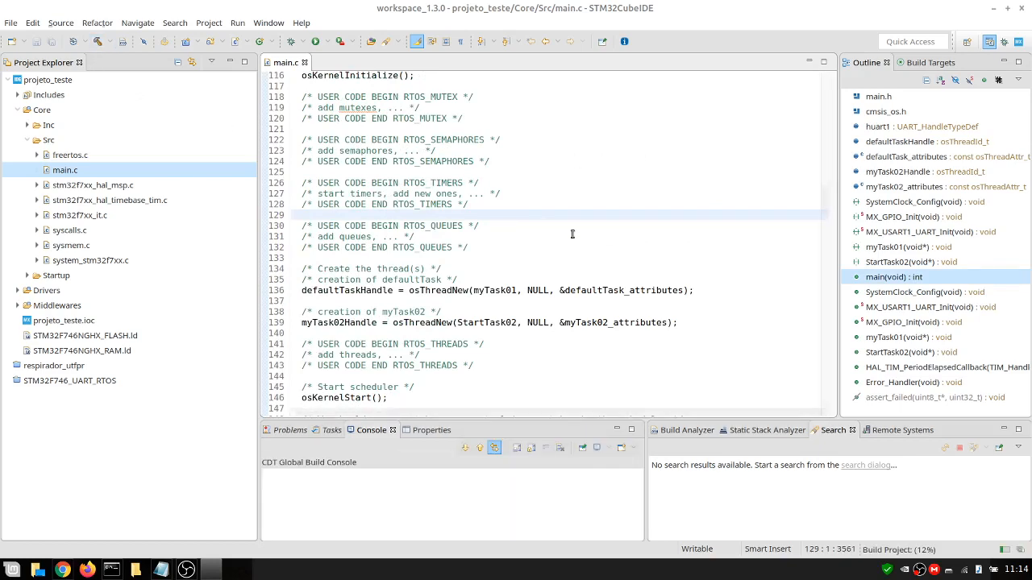